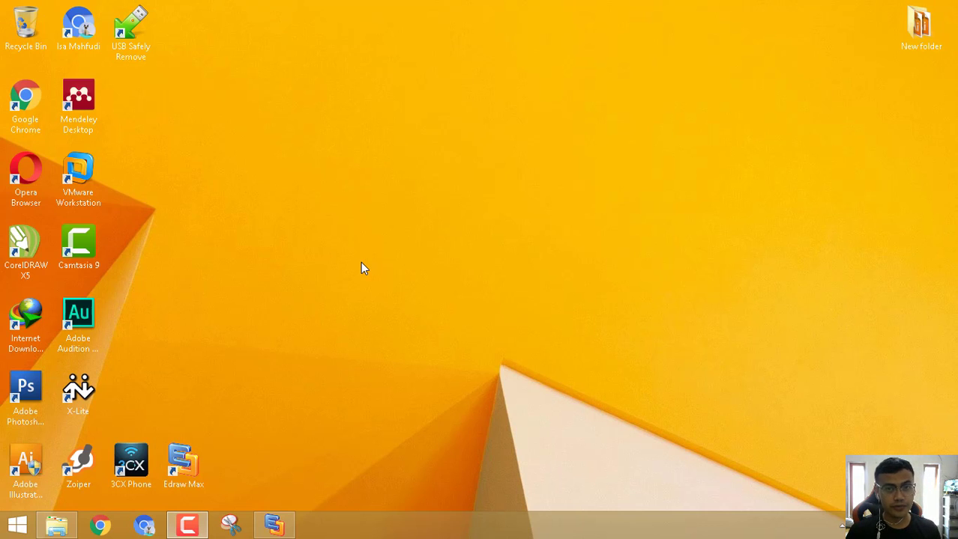
# Restore the Edraw Max window showing the Pertemuan 13 network diagram.
pyautogui.click(273, 526)
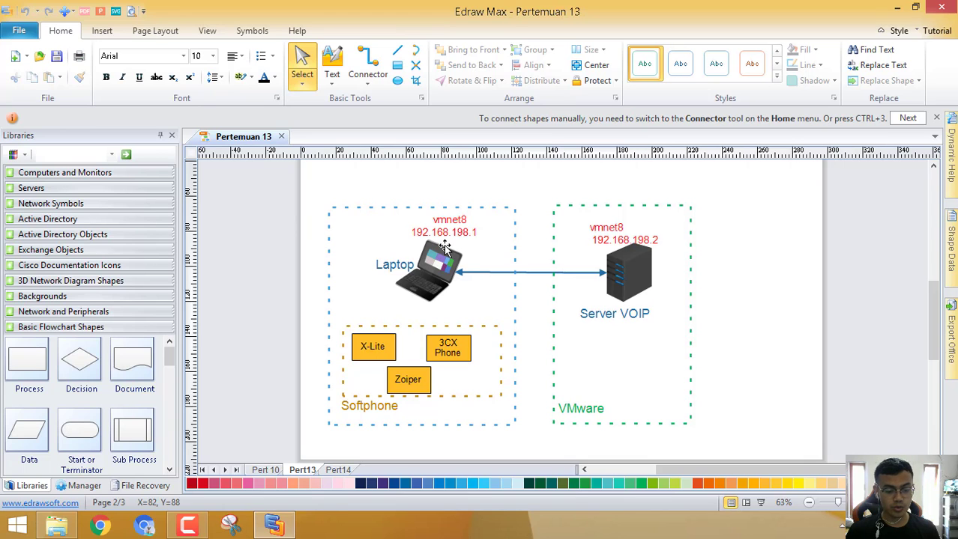
# Run ipconfig in Command Prompt to confirm VMnet8 at 192.168.198.1, then return to the diagram.
pyautogui.press('super+r')
pyautogui.write('cmd')
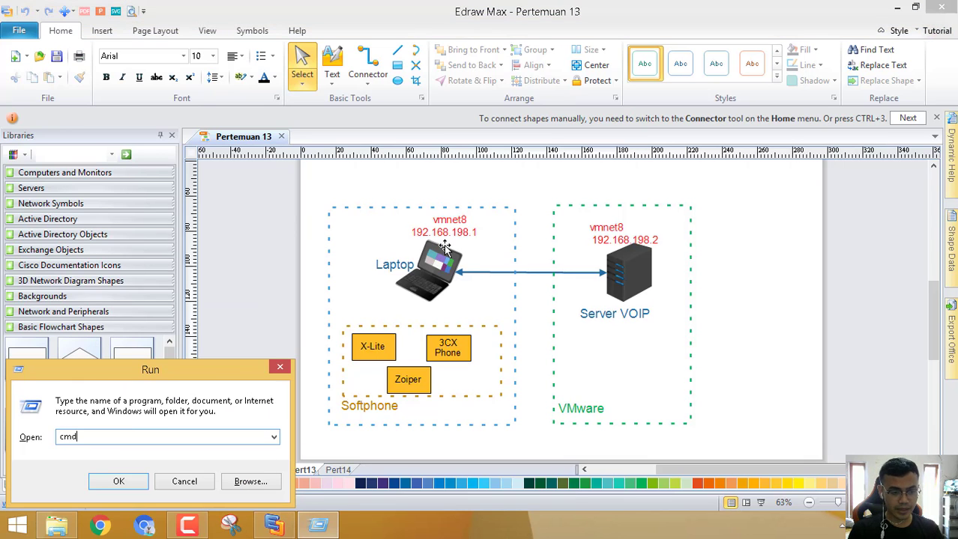
pyautogui.press('Return')
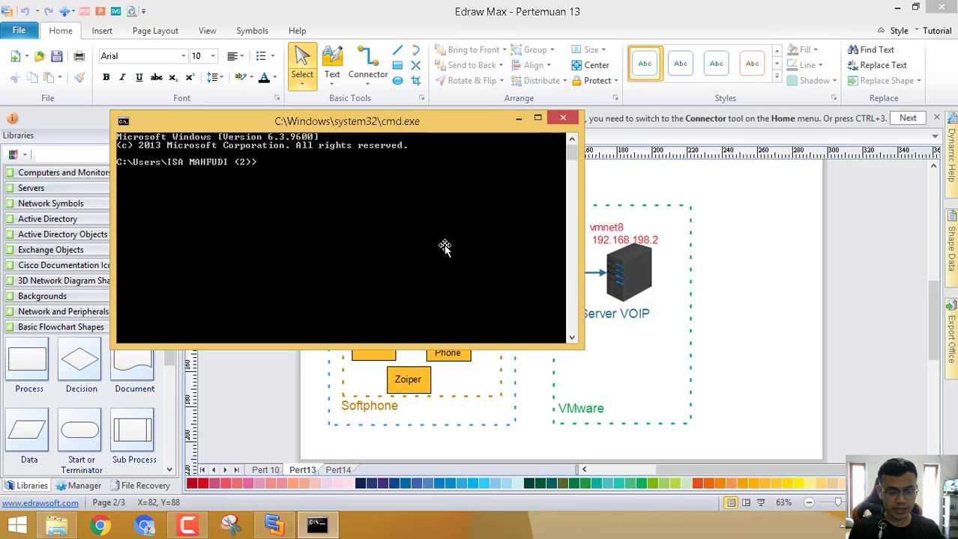
pyautogui.write('ipconfig')
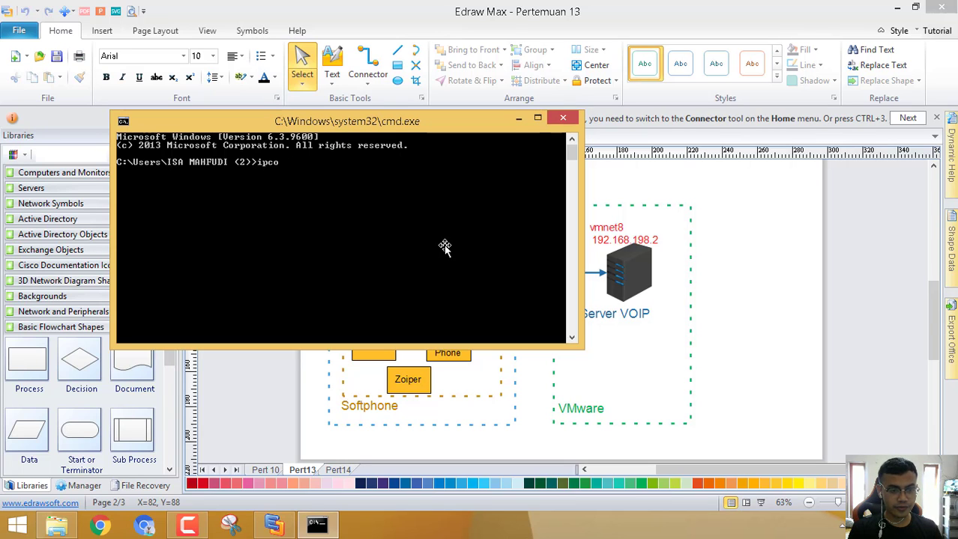
pyautogui.press('Return')
pyautogui.scroll(2, 450, 232)
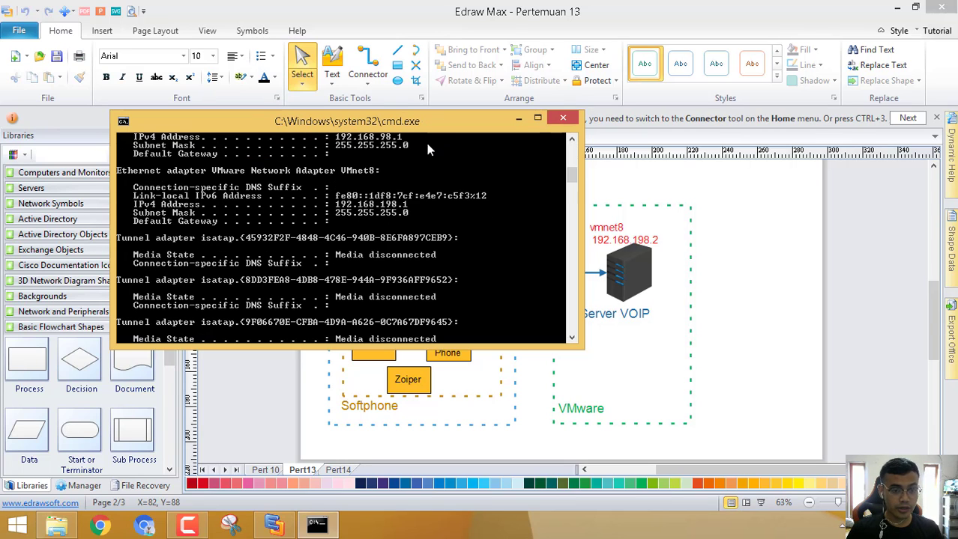
pyautogui.scroll(1, 417, 204)
pyautogui.scroll(1, 378, 233)
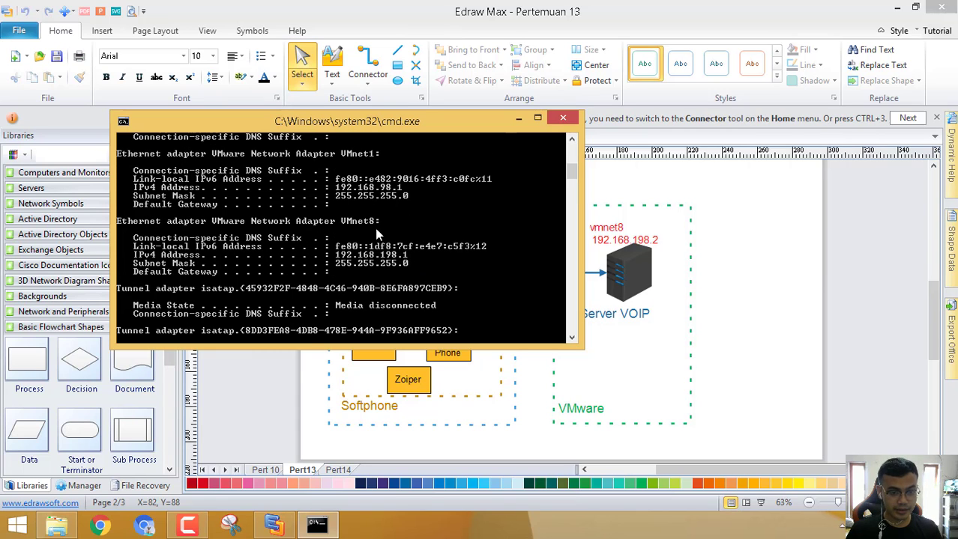
pyautogui.scroll(1, 357, 229)
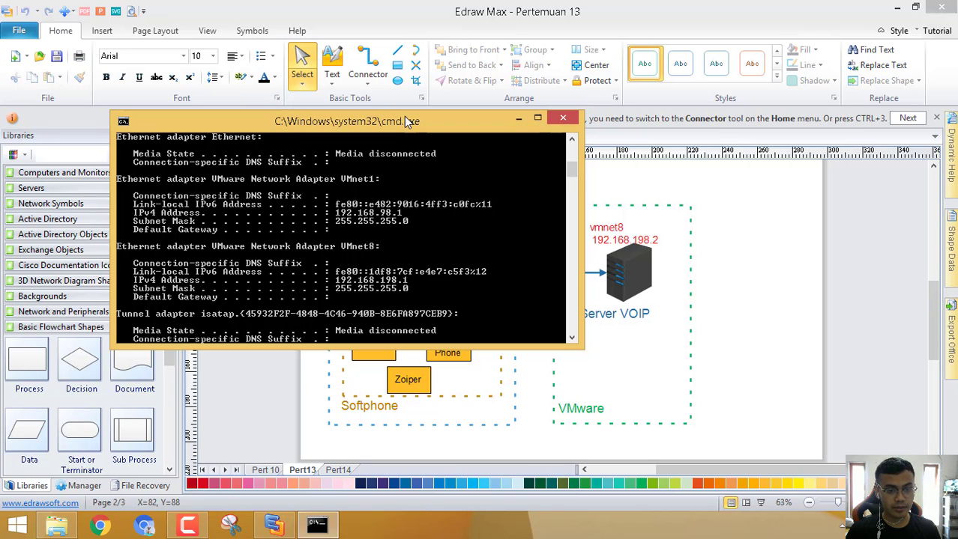
pyautogui.moveTo(405, 121); pyautogui.dragTo(343, 35)
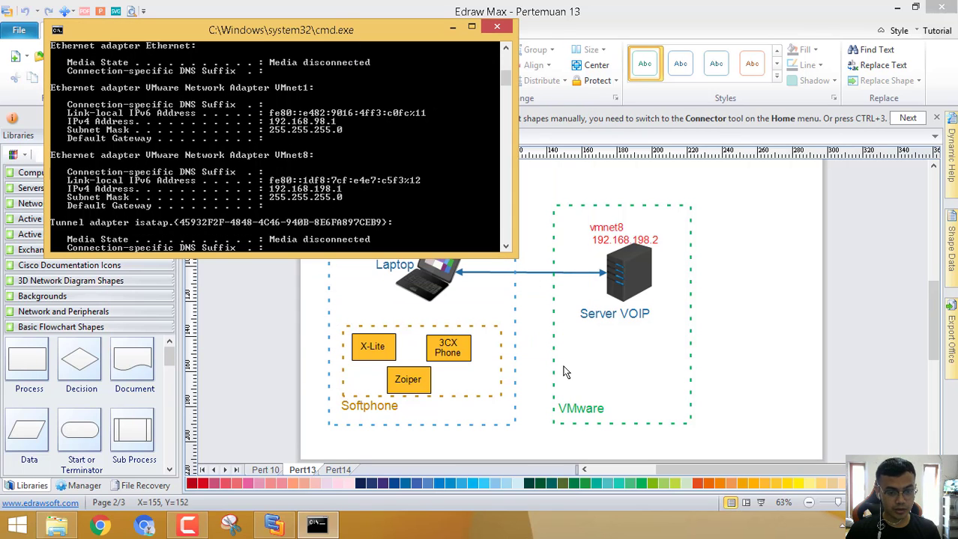
pyautogui.click(515, 329)
# Edit the VOIP server's IP label from 192.168.198.2 to 192.168.198.128.
pyautogui.press('Escape')
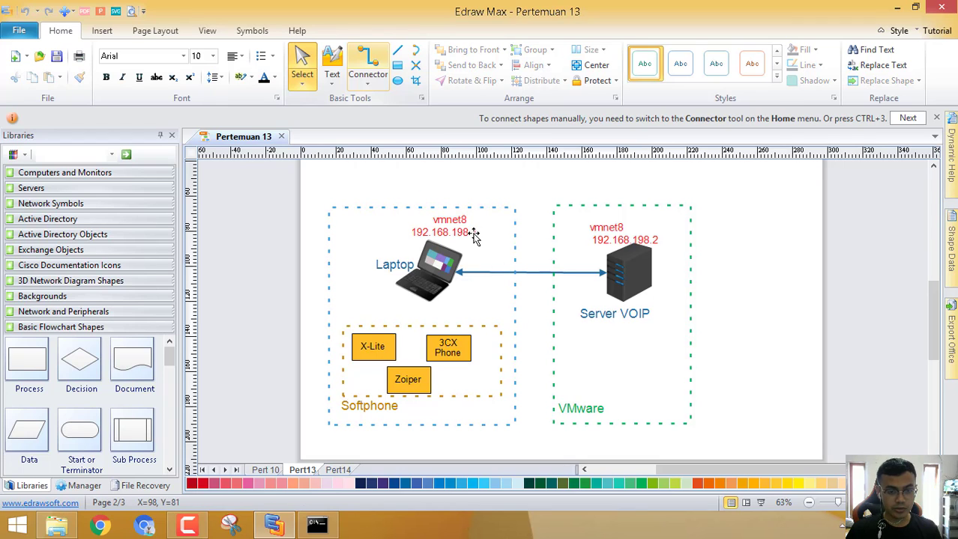
pyautogui.click(472, 235)
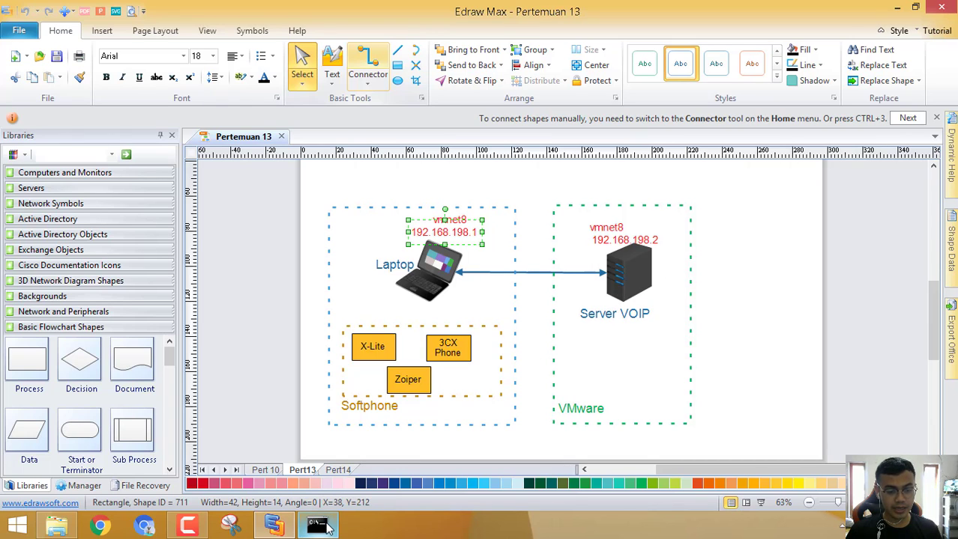
pyautogui.doubleClick(657, 241)
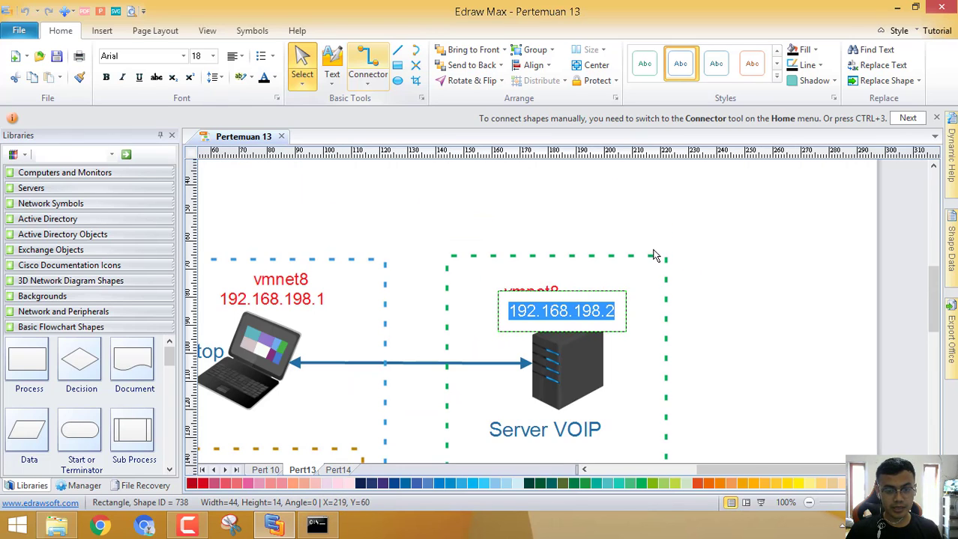
pyautogui.press('End')
pyautogui.press('BackSpace')
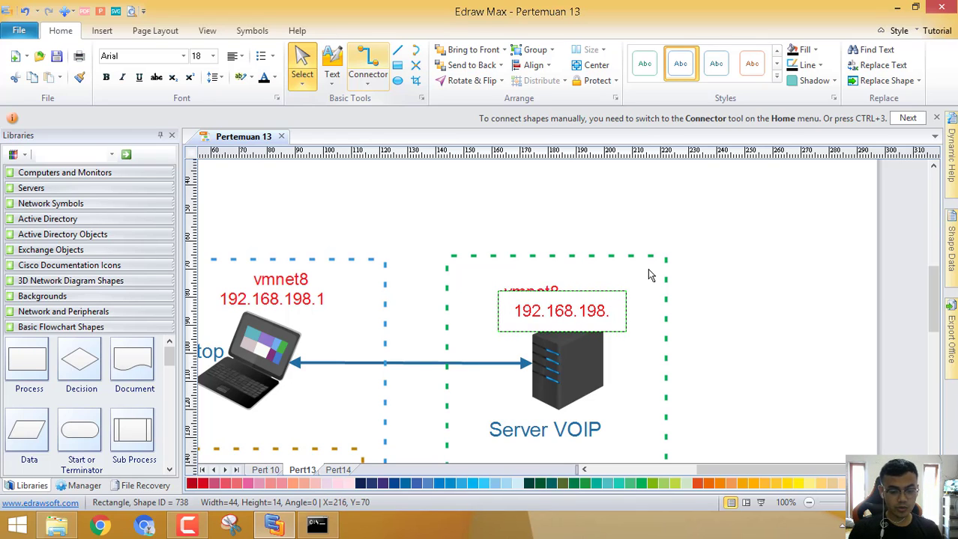
pyautogui.write('128')
pyautogui.press('Escape')
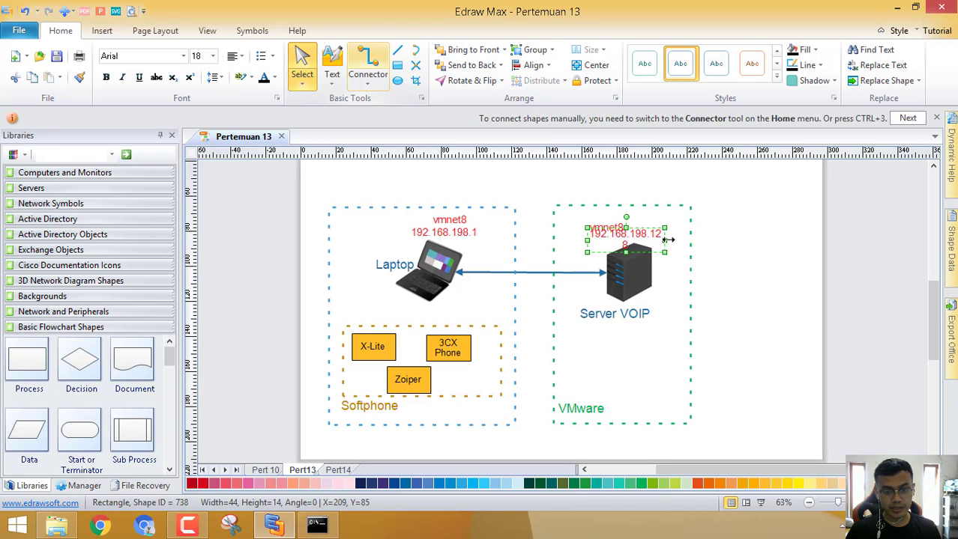
# Widen the server address label so 192.168.198.128 fits on one line, then show the desktop.
pyautogui.moveTo(664, 240); pyautogui.dragTo(674, 236)
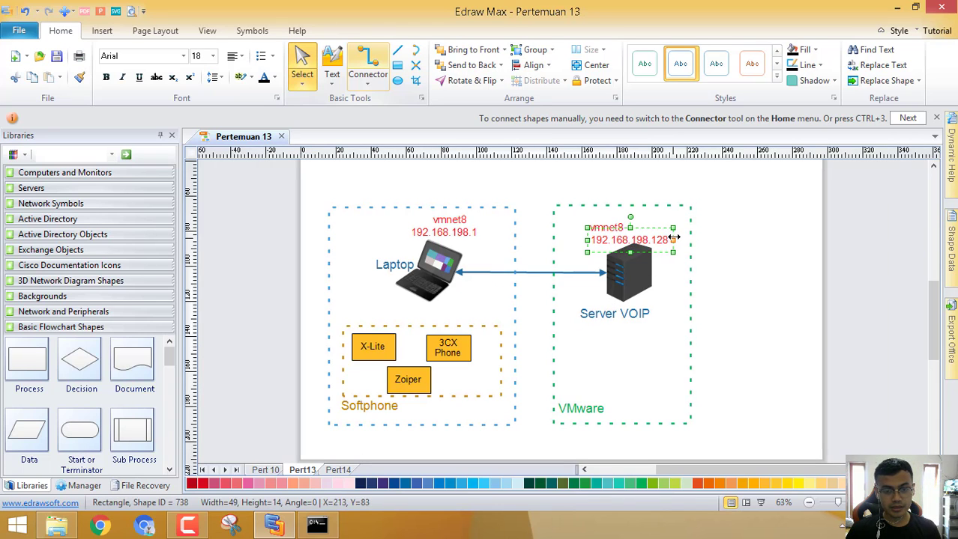
pyautogui.click(733, 245)
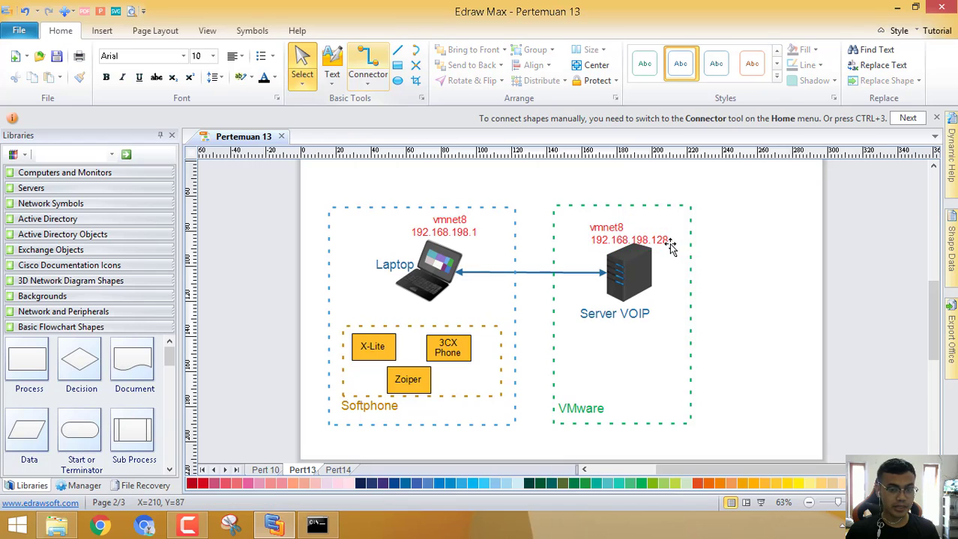
pyautogui.click(667, 242)
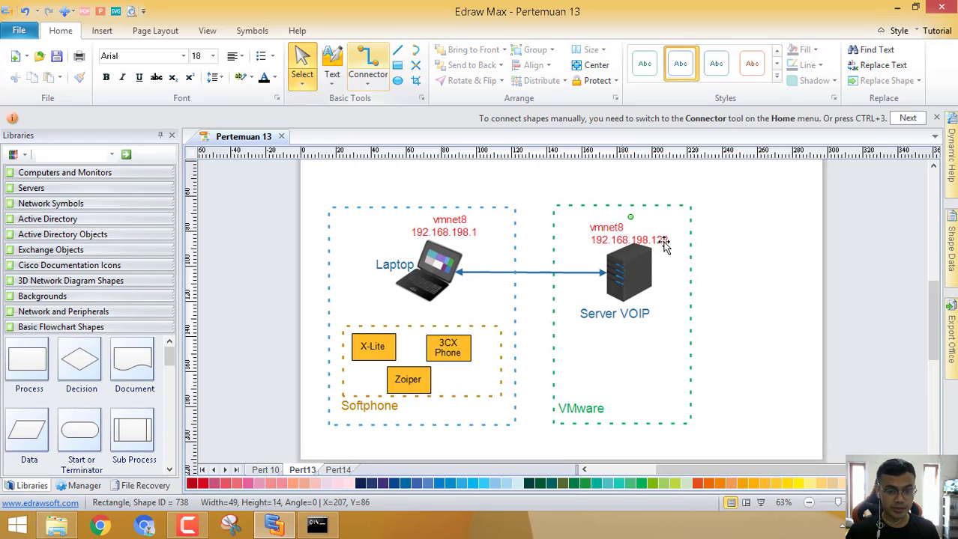
pyautogui.click(749, 254)
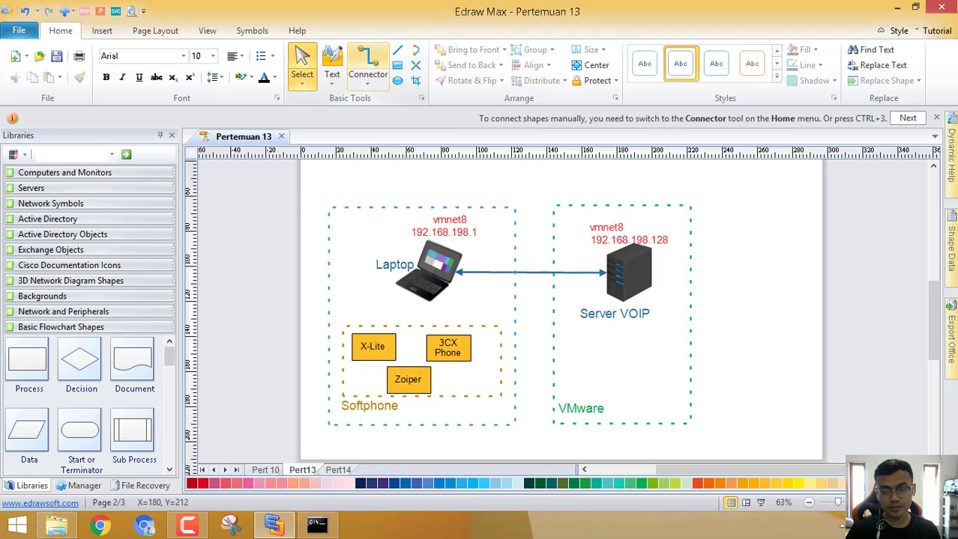
pyautogui.click(955, 532)
# Launch VMware Workstation and power on the Elastix 4.0 virtual machine.
pyautogui.click(97, 177)
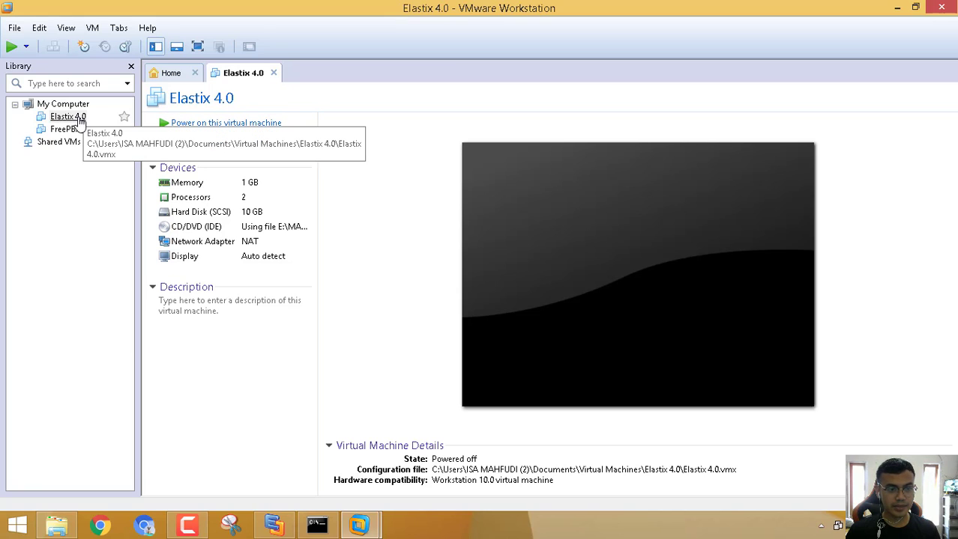
pyautogui.click(217, 125)
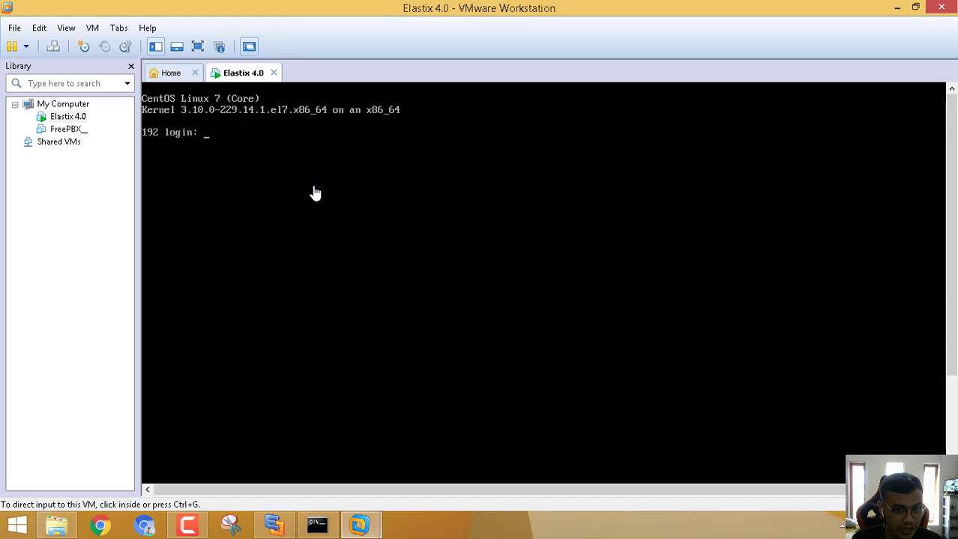
# Log into the Elastix VM console as root and release input back to the host.
pyautogui.click(350, 211)
pyautogui.write('root')
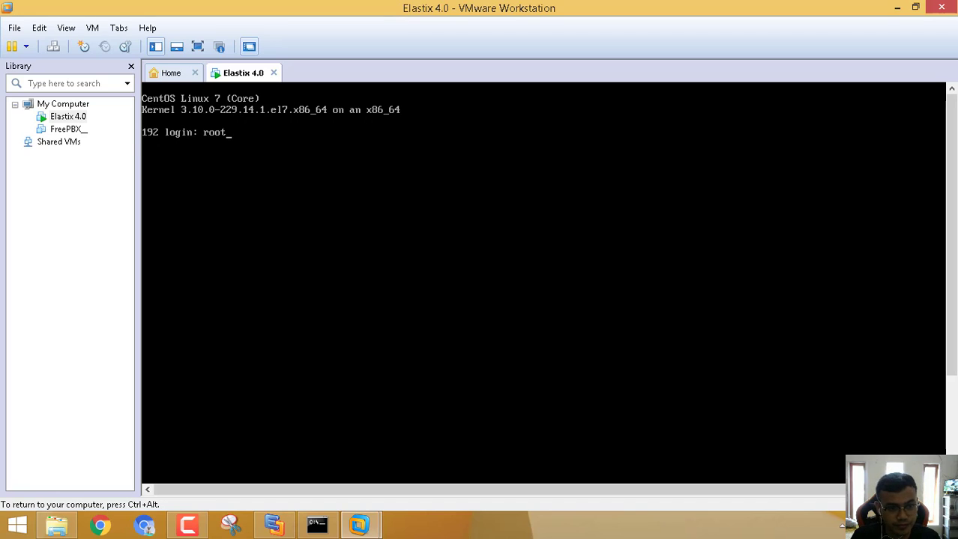
pyautogui.press('Return')
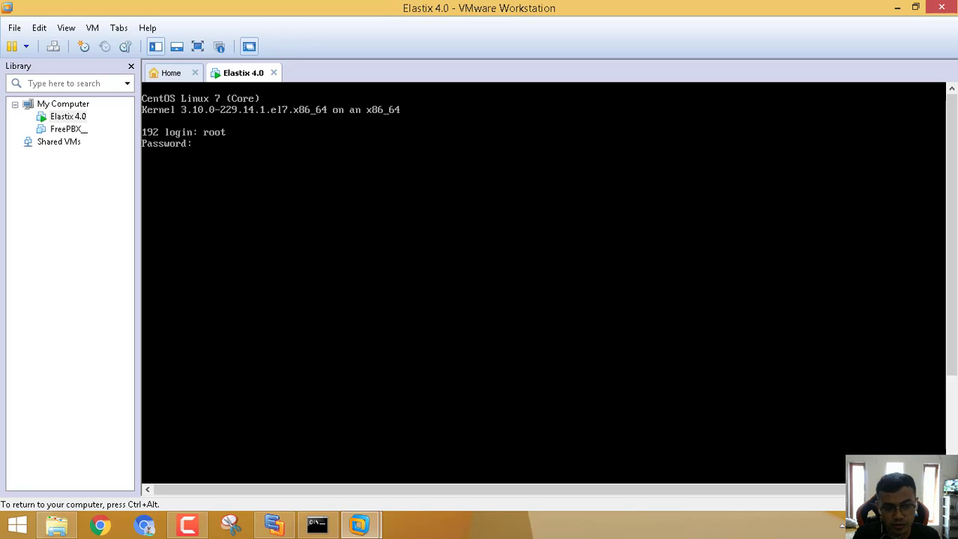
pyautogui.press('Return')
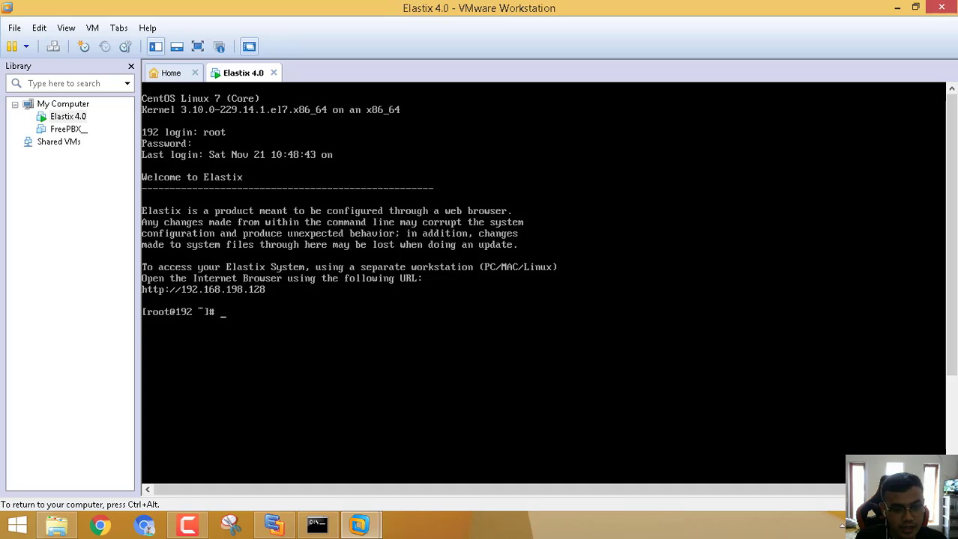
pyautogui.hotkey('ctrl', 'alt')
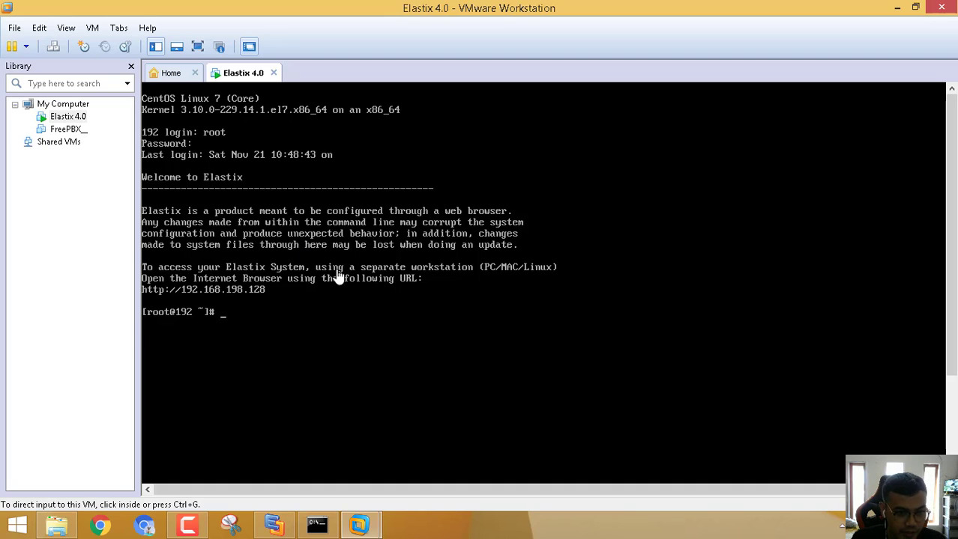
pyautogui.click(269, 300)
pyautogui.hotkey('ctrl', 'alt')
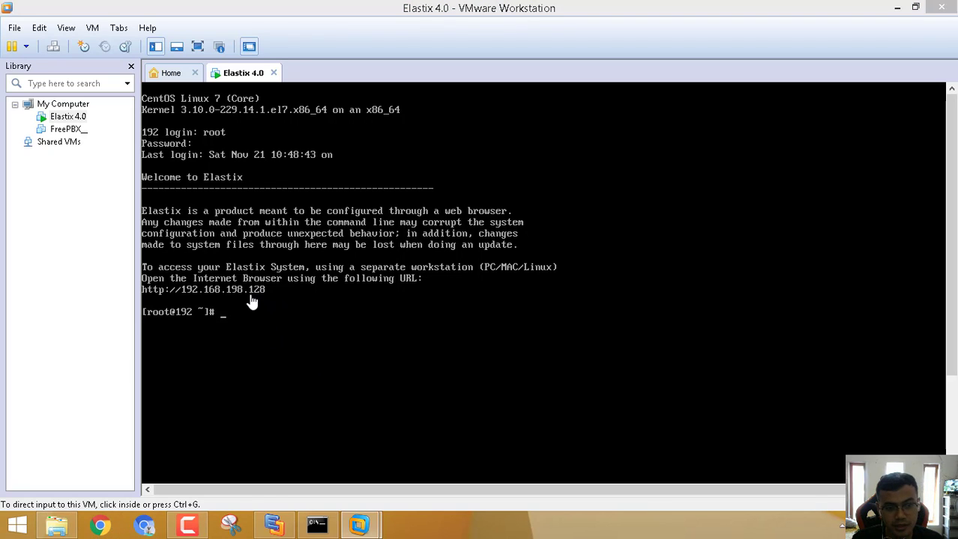
pyautogui.click(102, 528)
pyautogui.moveTo(103, 526)
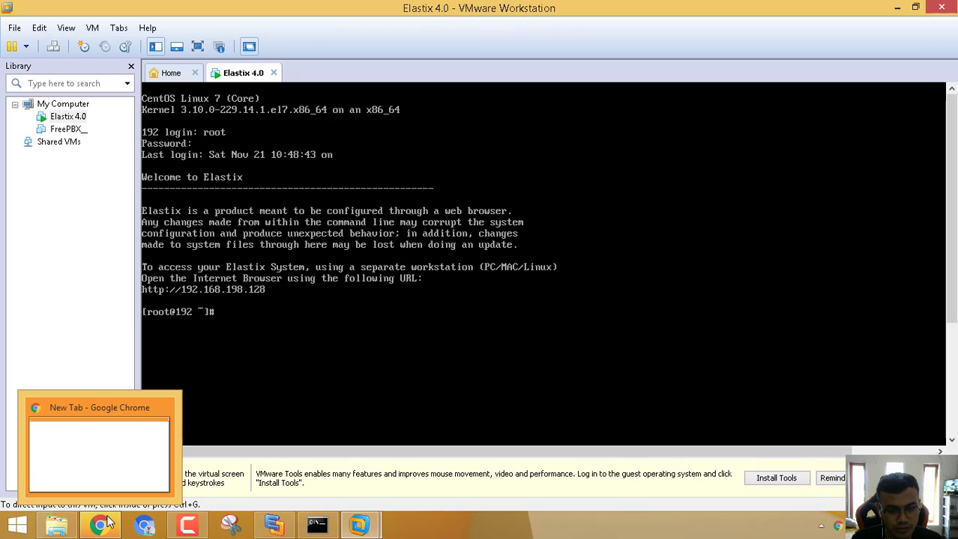
pyautogui.click(127, 461)
pyautogui.click(251, 35)
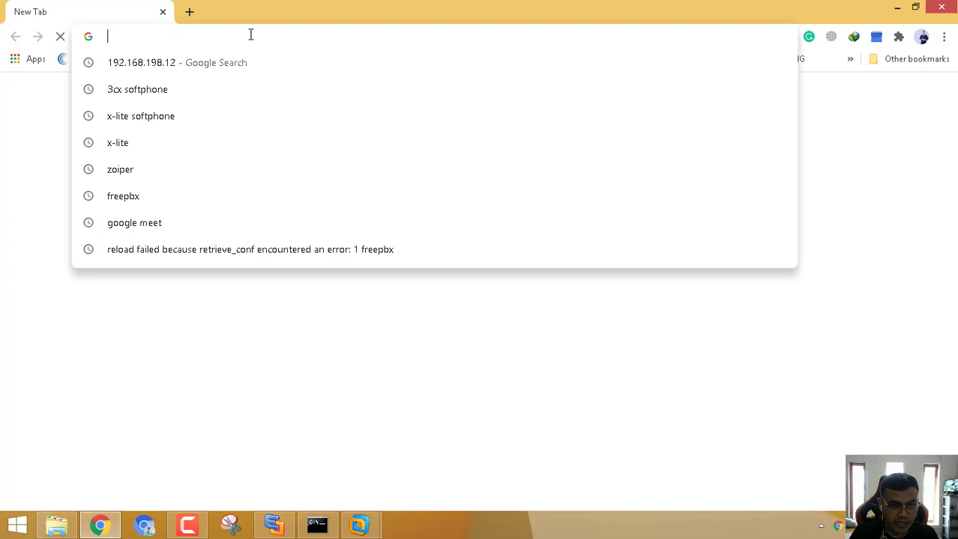
pyautogui.write('192.168')
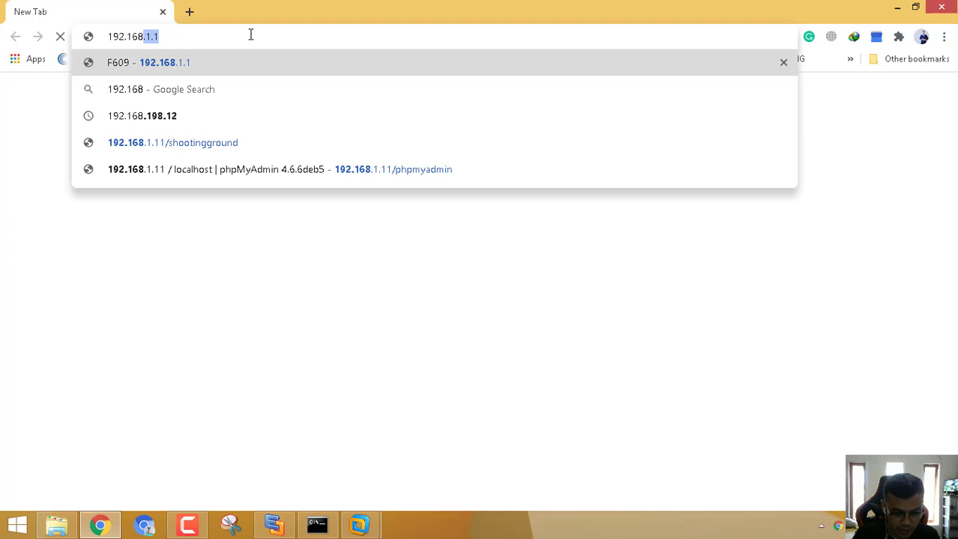
pyautogui.write('.198.128')
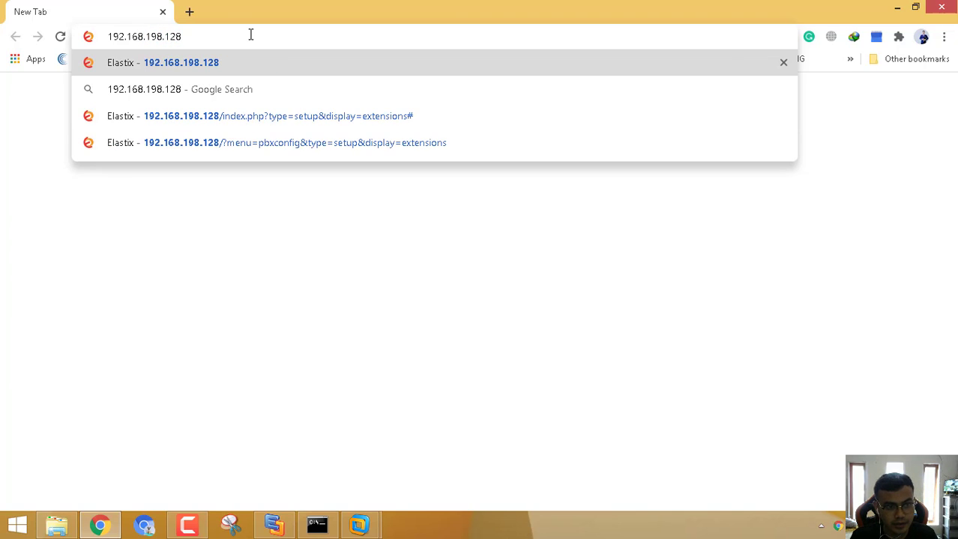
pyautogui.press('Return')
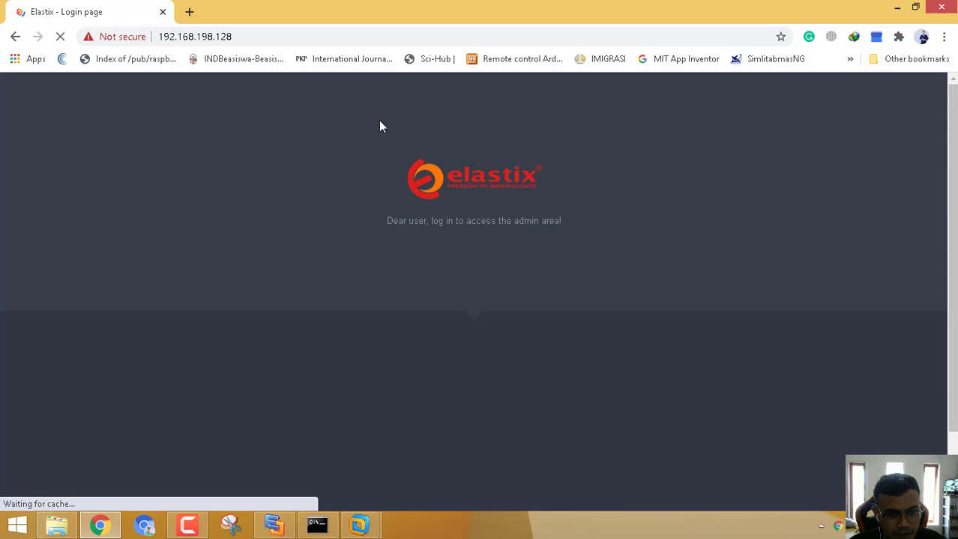
# Sign in with the admin username and password, retyping the mistyped password.
pyautogui.click(454, 380)
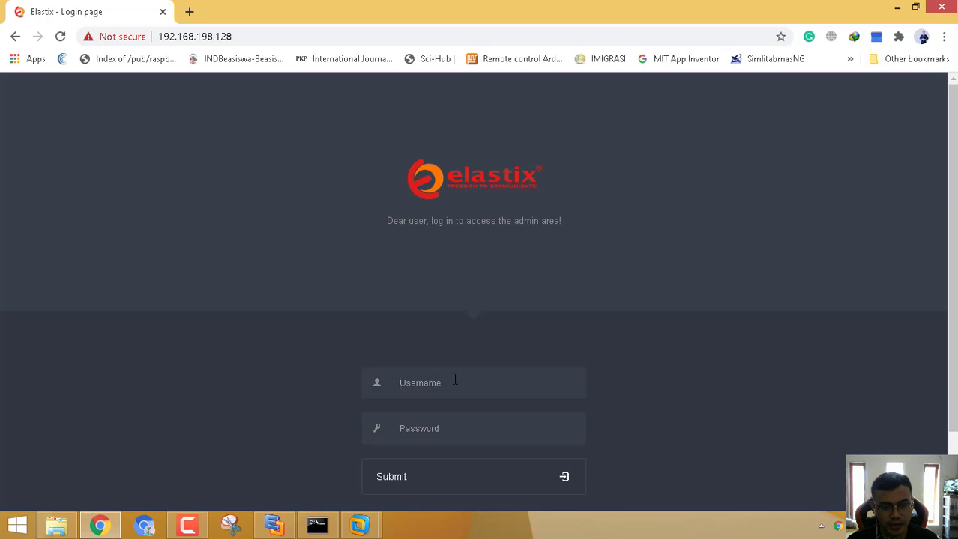
pyautogui.write('adm')
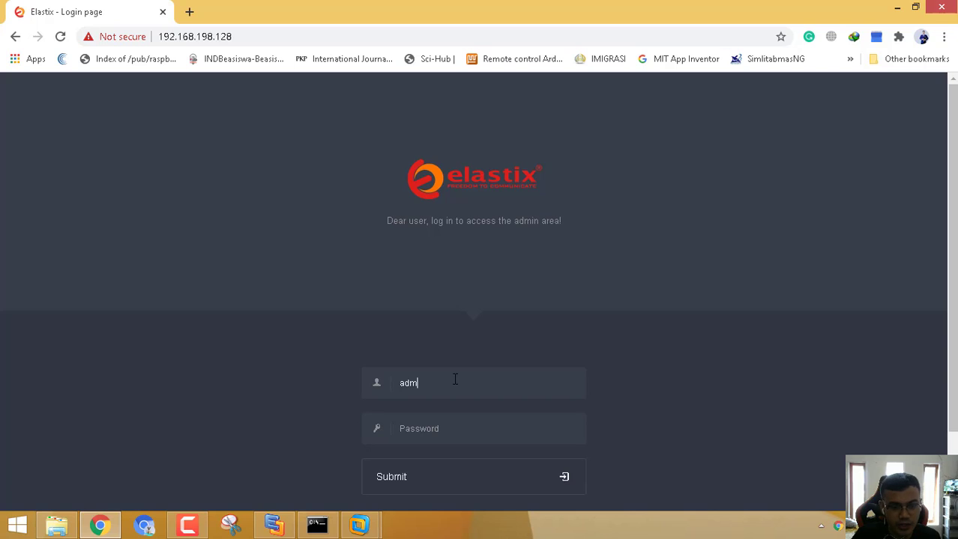
pyautogui.write('in')
pyautogui.press('Tab')
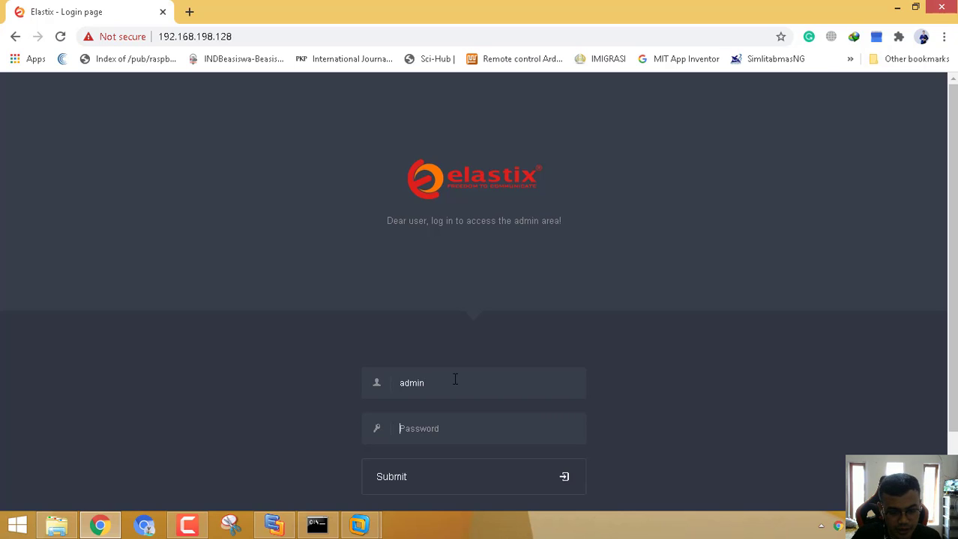
pyautogui.write('********')
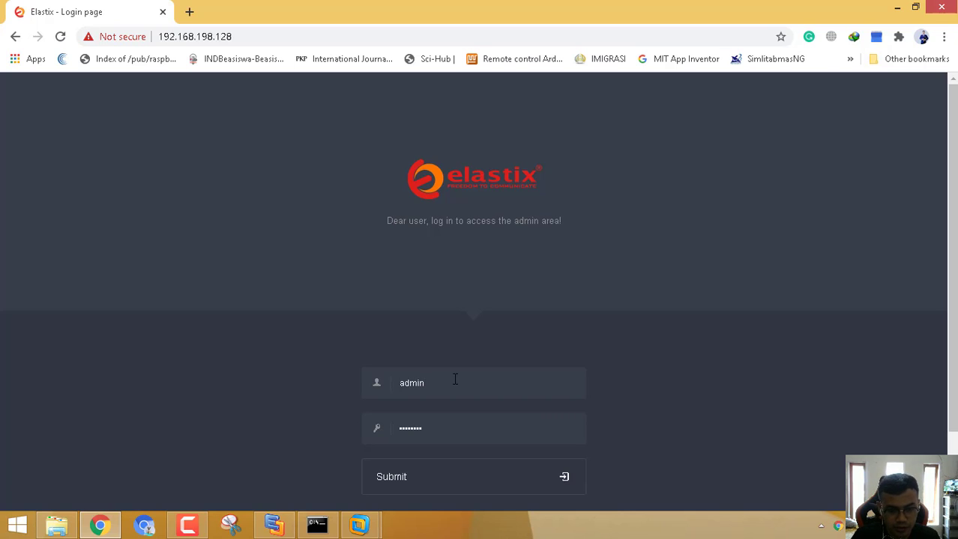
pyautogui.write('****')
pyautogui.hotkey('ctrl', 'a')
pyautogui.write('***')
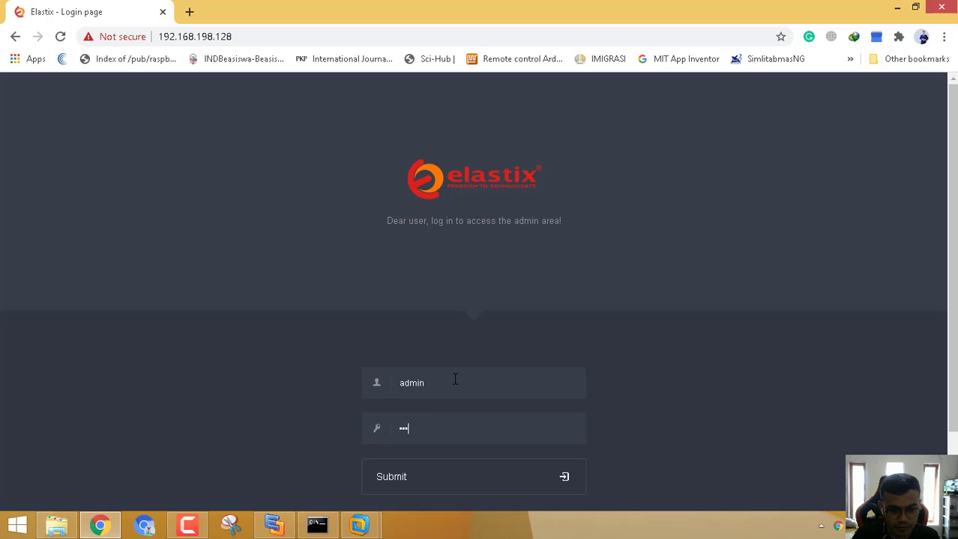
pyautogui.write('********')
pyautogui.press('Return')
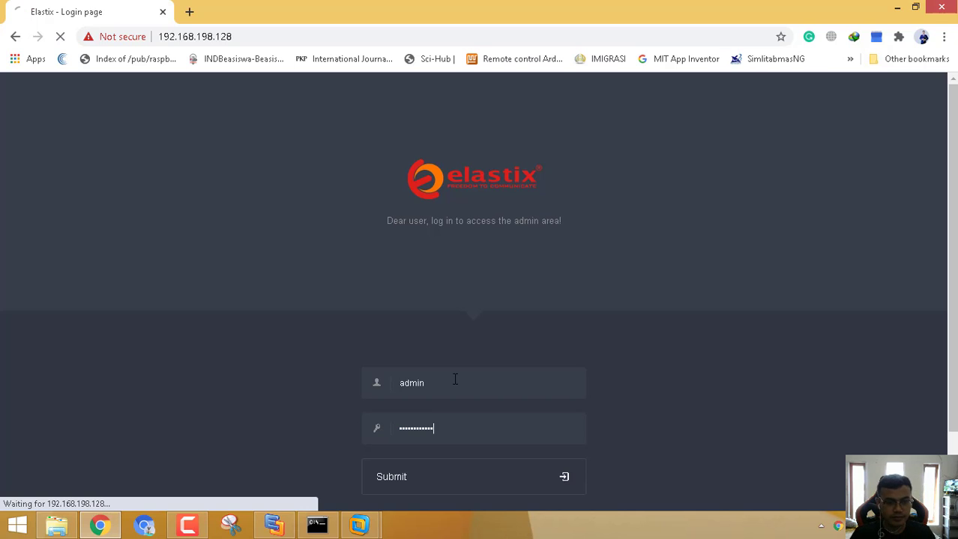
pyautogui.click(431, 469)
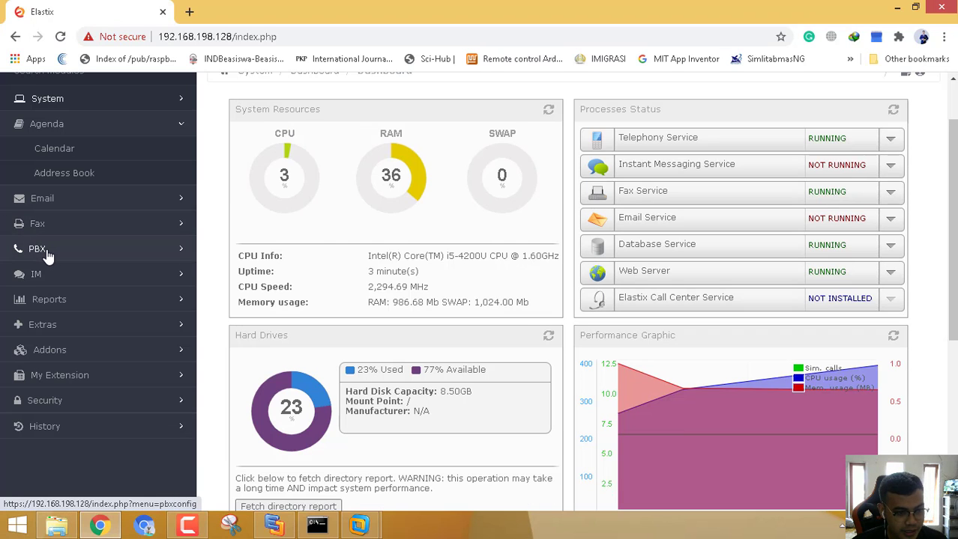
# Go to PBX > PBX Configuration > Extensions to reach the Add an Extension page.
pyautogui.click(47, 256)
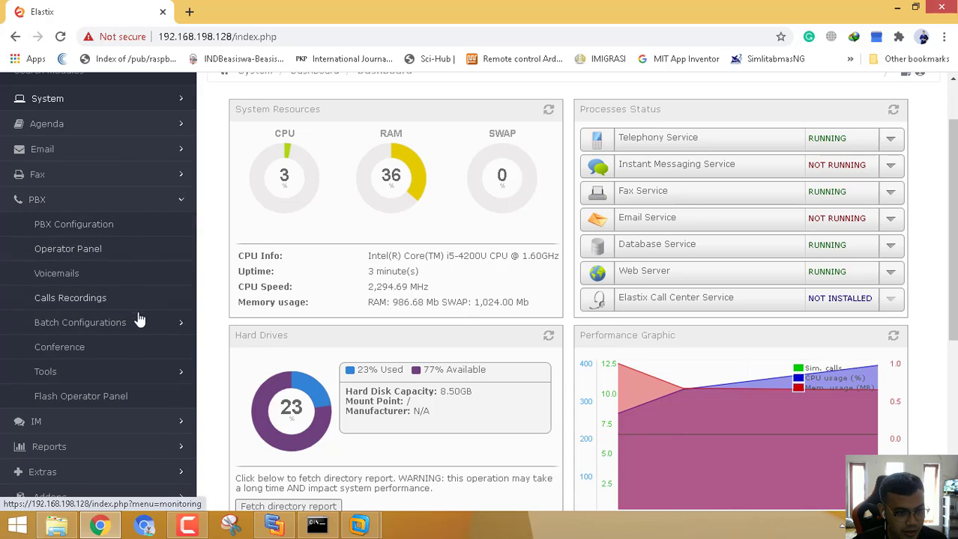
pyautogui.click(66, 234)
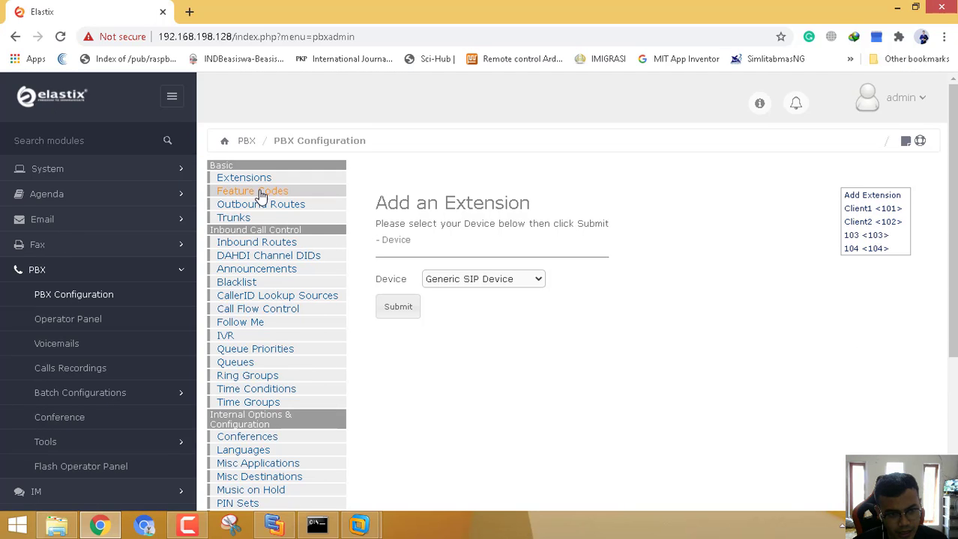
pyautogui.click(259, 185)
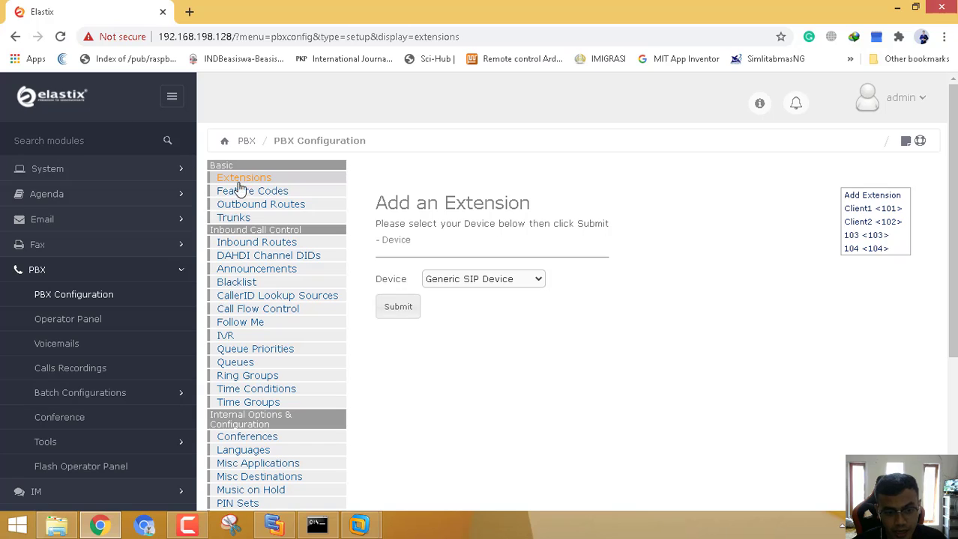
pyautogui.click(491, 281)
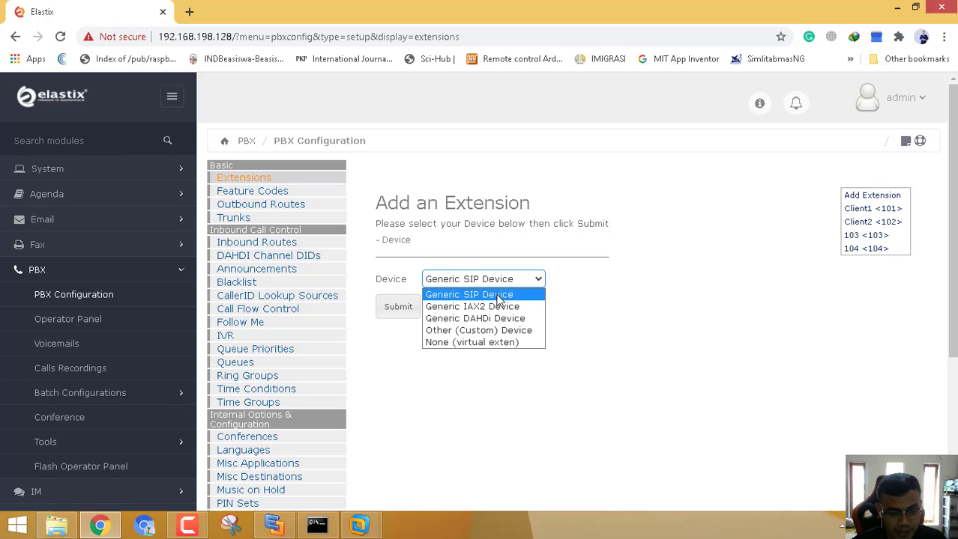
pyautogui.click(500, 297)
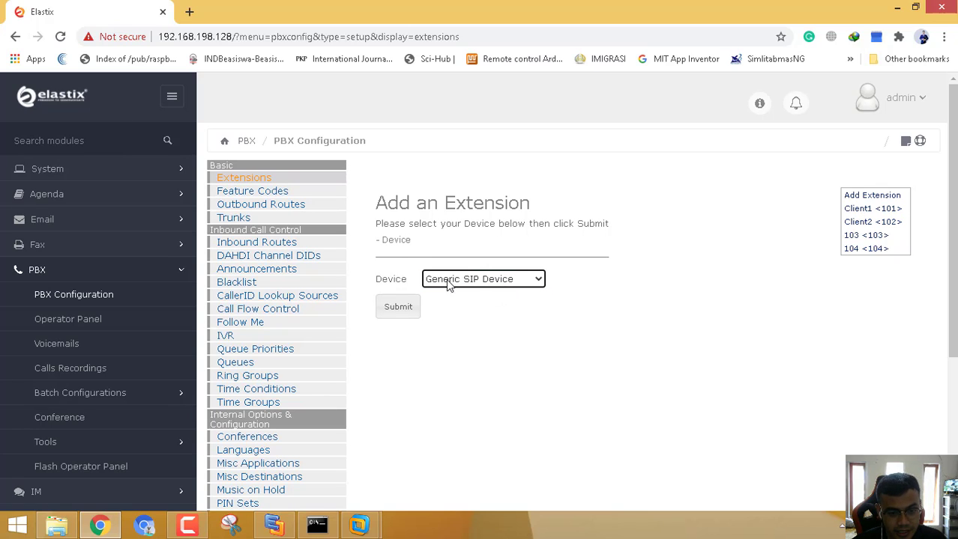
# Submit Generic SIP Device, then enter extension 105, display name Client 5, SIP alias 105.
pyautogui.click(404, 313)
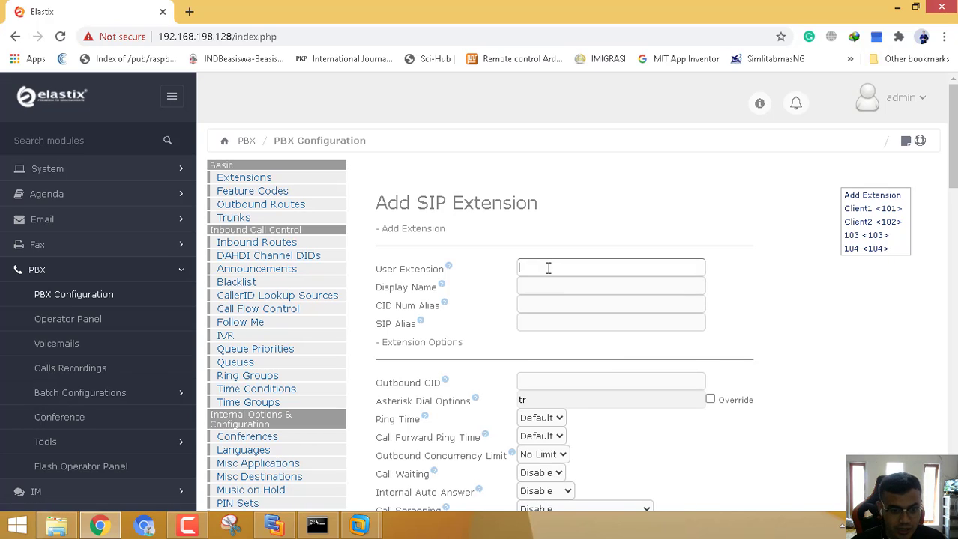
pyautogui.click(548, 268)
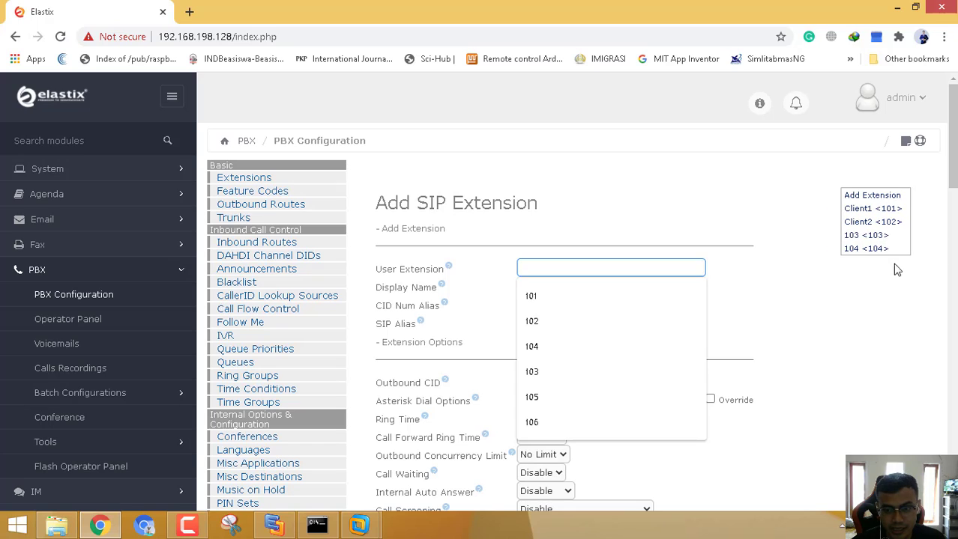
pyautogui.click(566, 264)
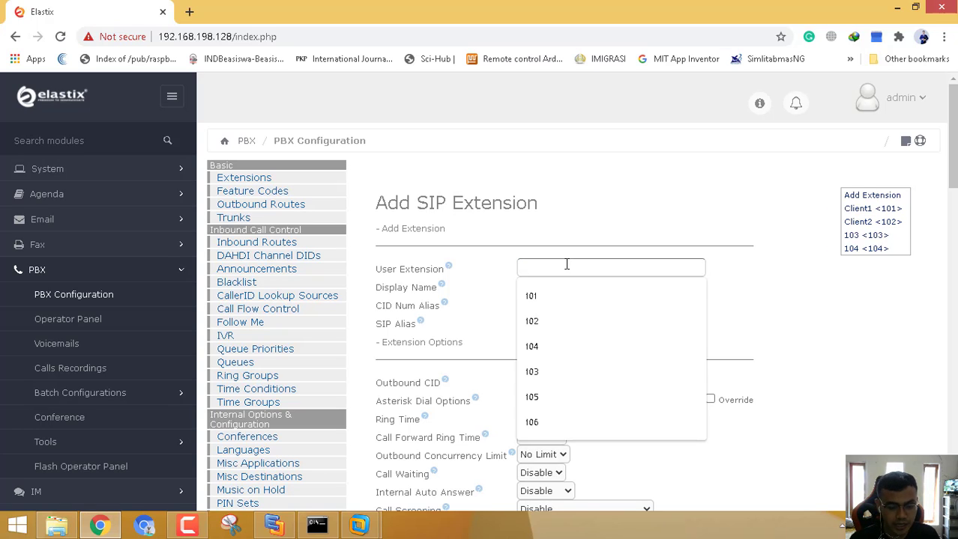
pyautogui.write('105')
pyautogui.press('Tab')
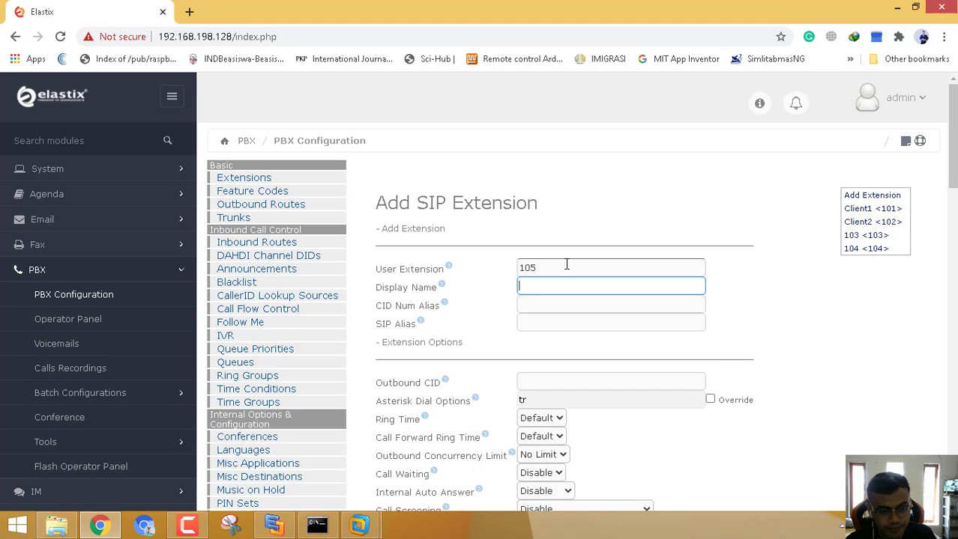
pyautogui.write('C')
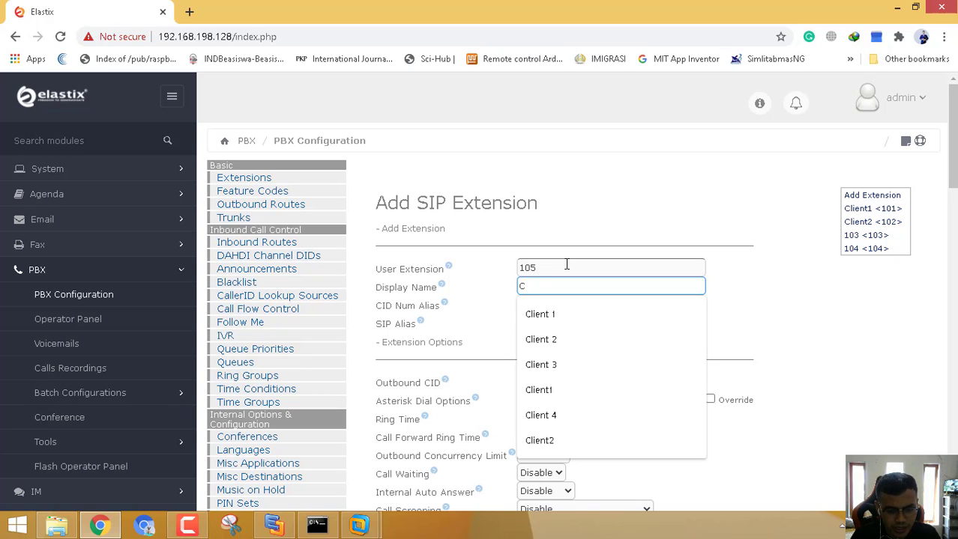
pyautogui.write('lient 5')
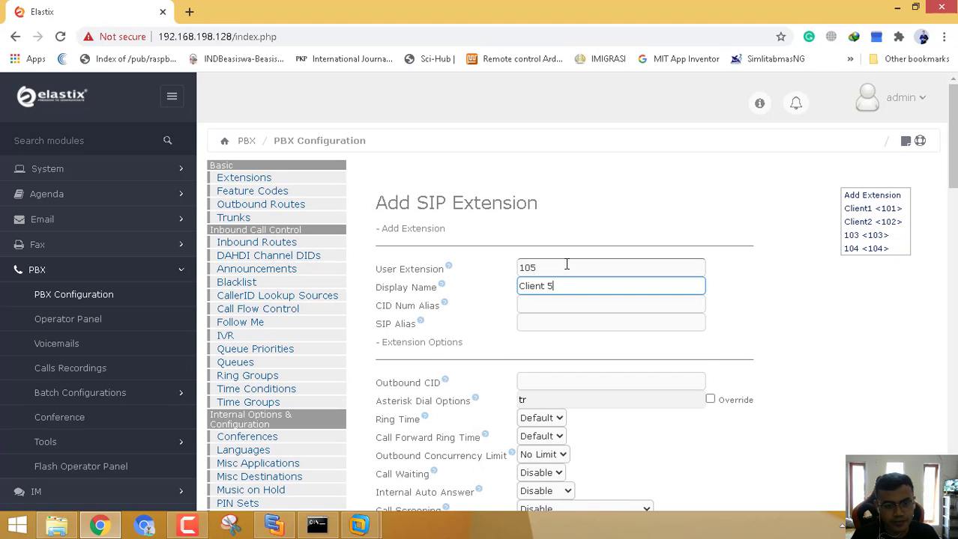
pyautogui.press('Tab')
pyautogui.press('Tab')
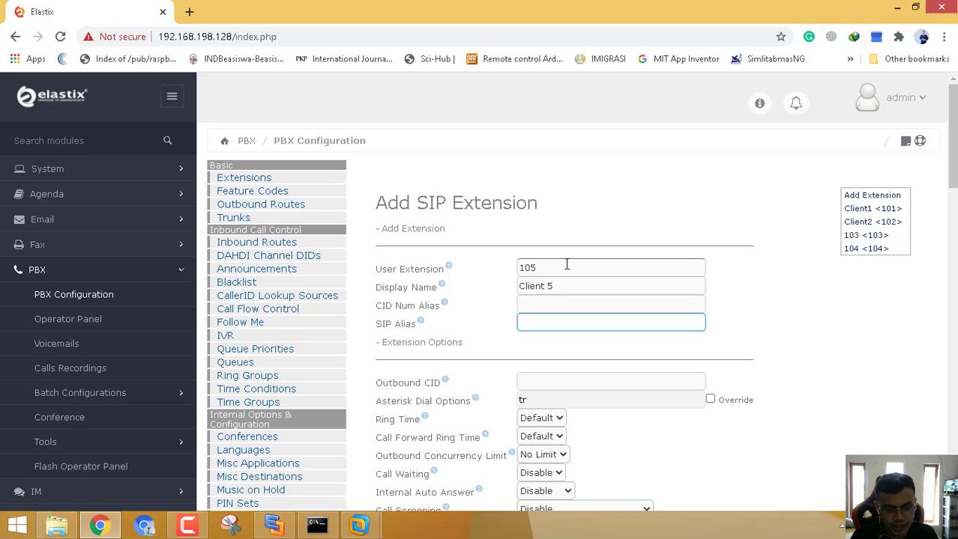
pyautogui.write('105')
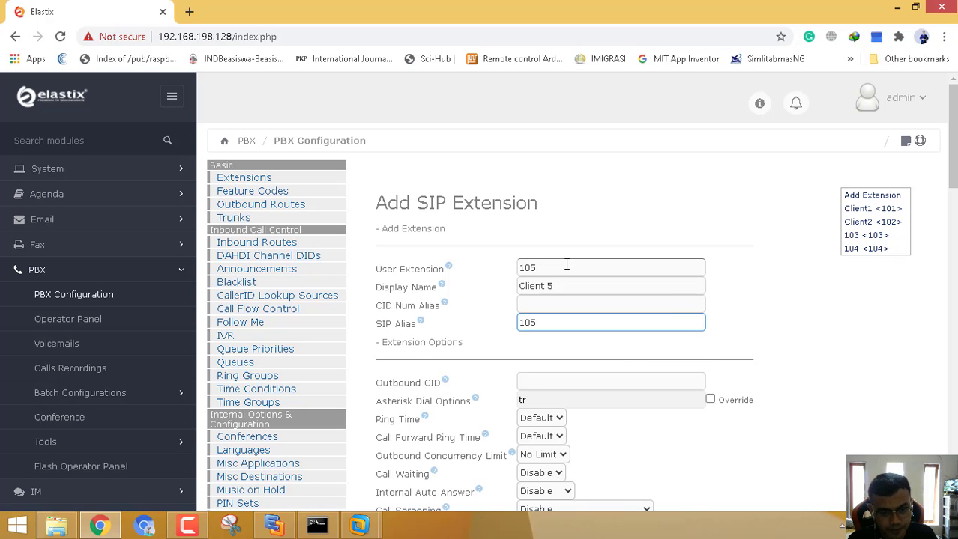
pyautogui.scroll(-1, 582, 258)
pyautogui.scroll(-5, 780, 263)
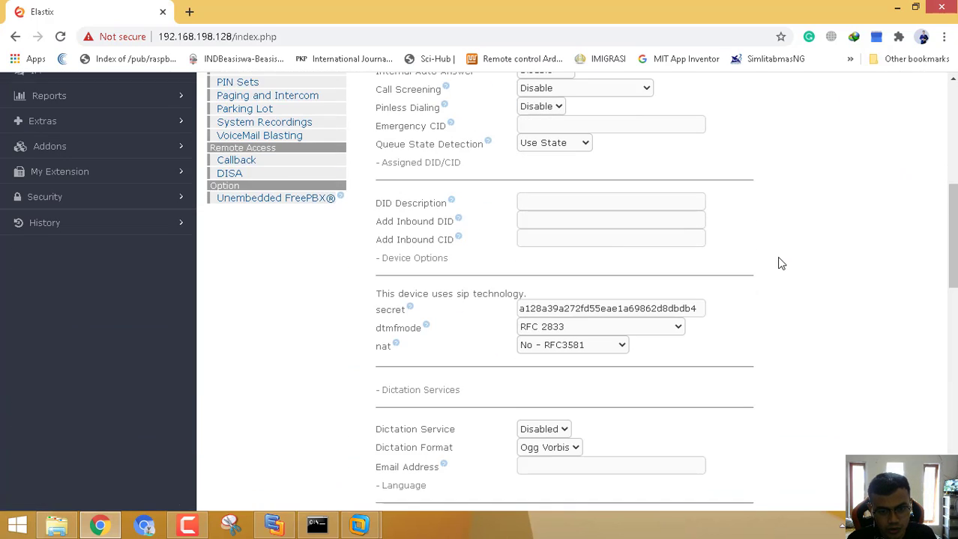
pyautogui.scroll(-10, 780, 264)
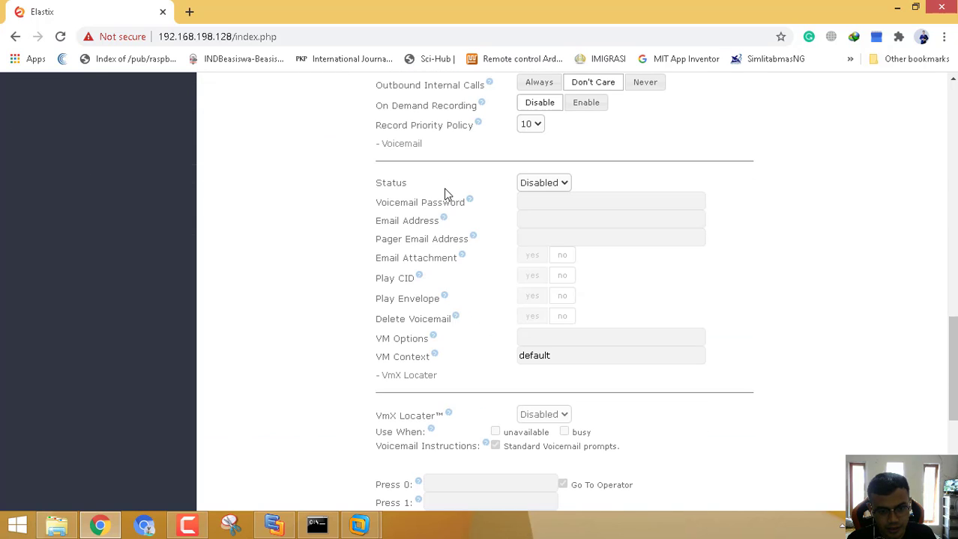
pyautogui.scroll(-1, 624, 406)
pyautogui.scroll(10, 622, 404)
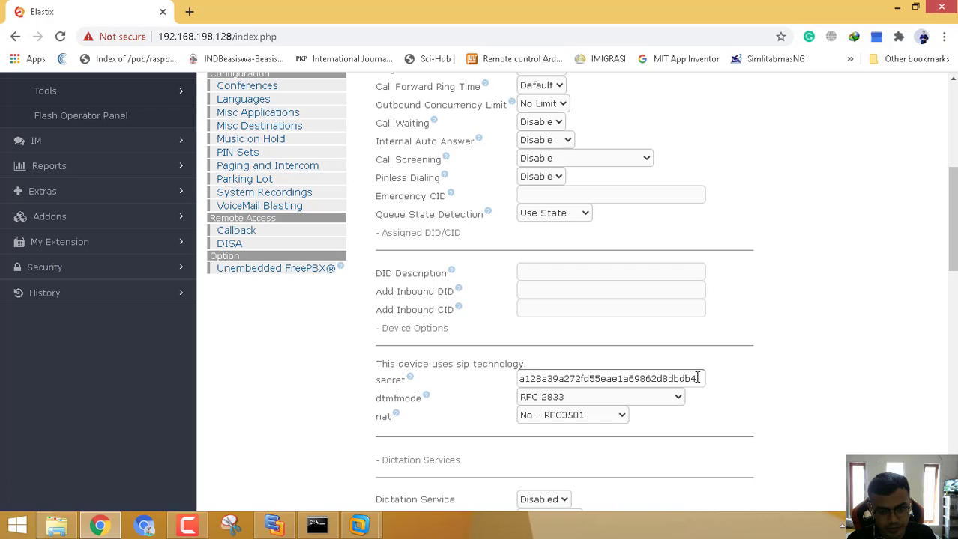
# Replace extension 105's generated secret with a new SIP password, then scroll to the form's bottom.
pyautogui.moveTo(697, 378); pyautogui.dragTo(492, 362)
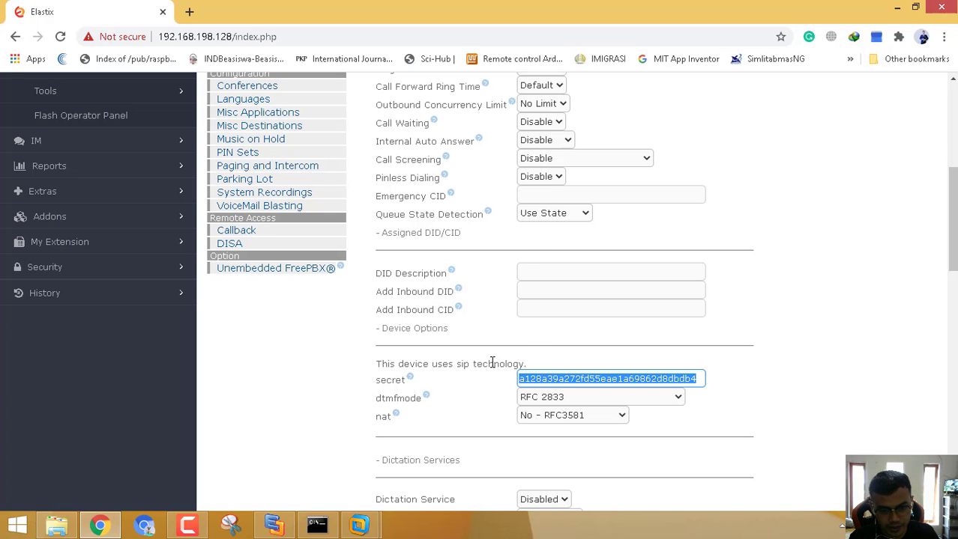
pyautogui.write('test105')
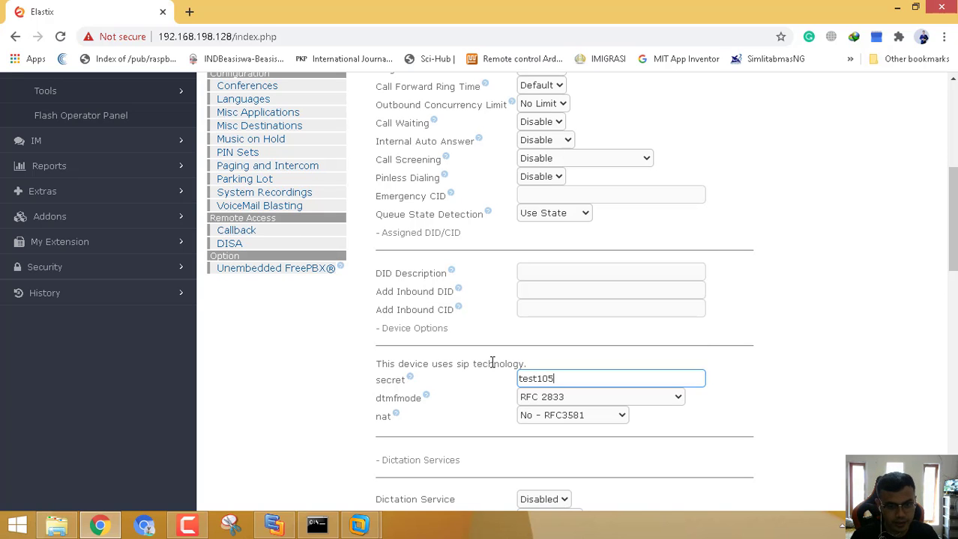
pyautogui.click(820, 305)
pyautogui.scroll(5, 819, 305)
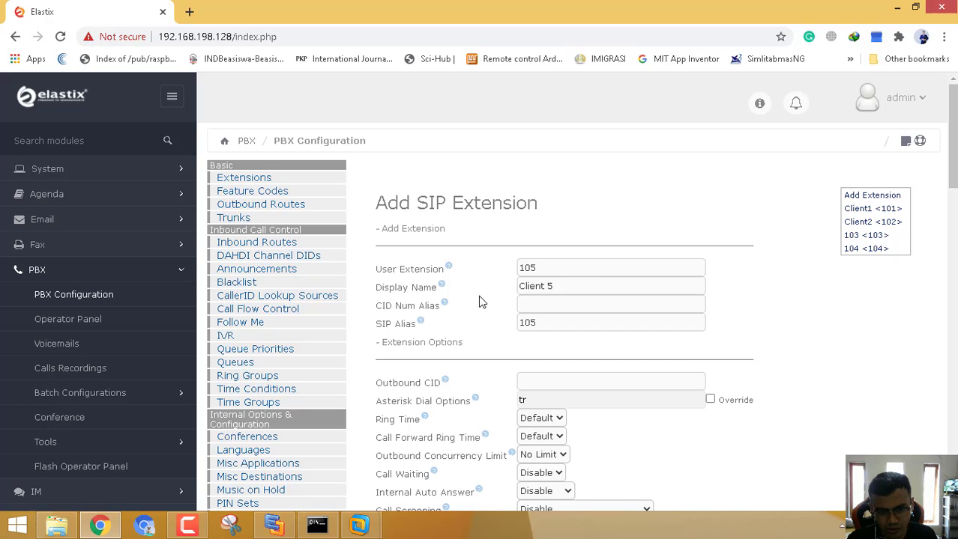
pyautogui.scroll(-5, 531, 337)
pyautogui.scroll(-9, 532, 337)
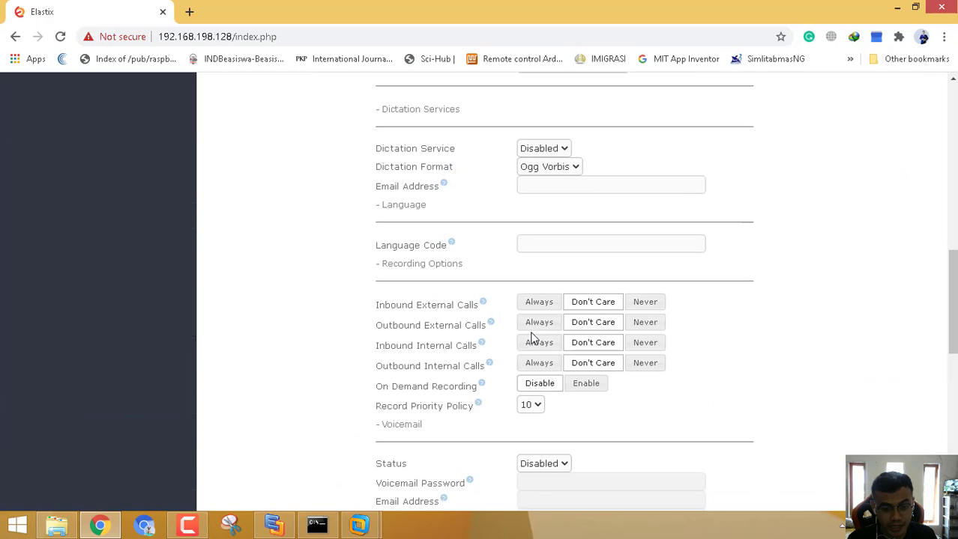
pyautogui.scroll(-3, 587, 332)
pyautogui.scroll(-2, 587, 331)
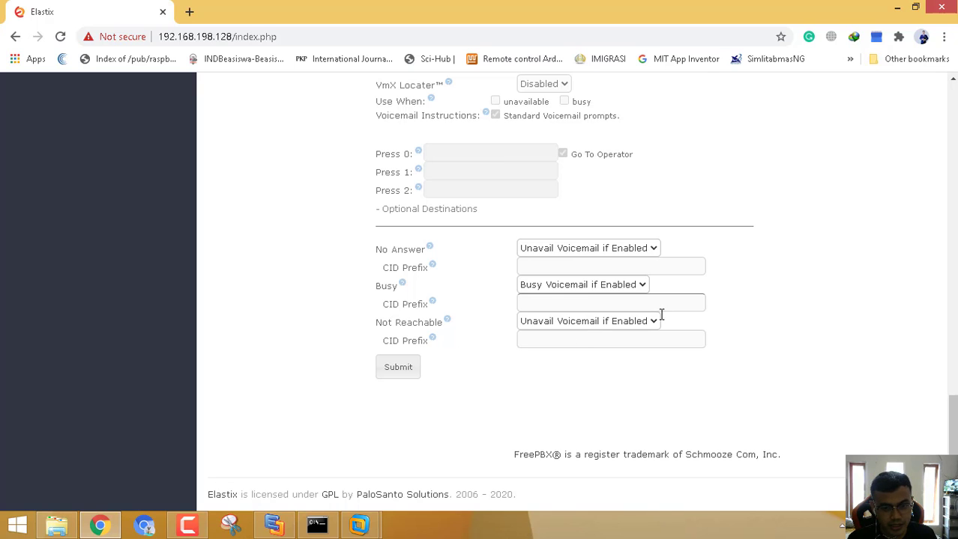
pyautogui.scroll(3, 654, 325)
pyautogui.scroll(-3, 654, 325)
# Save extension Client 5 <105> and apply the pending PBX configuration.
pyautogui.click(398, 367)
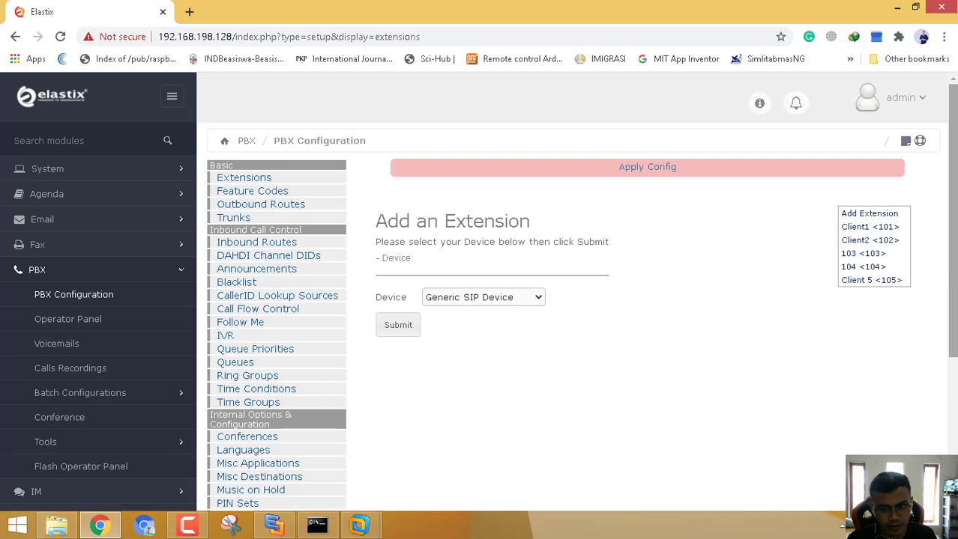
pyautogui.click(670, 180)
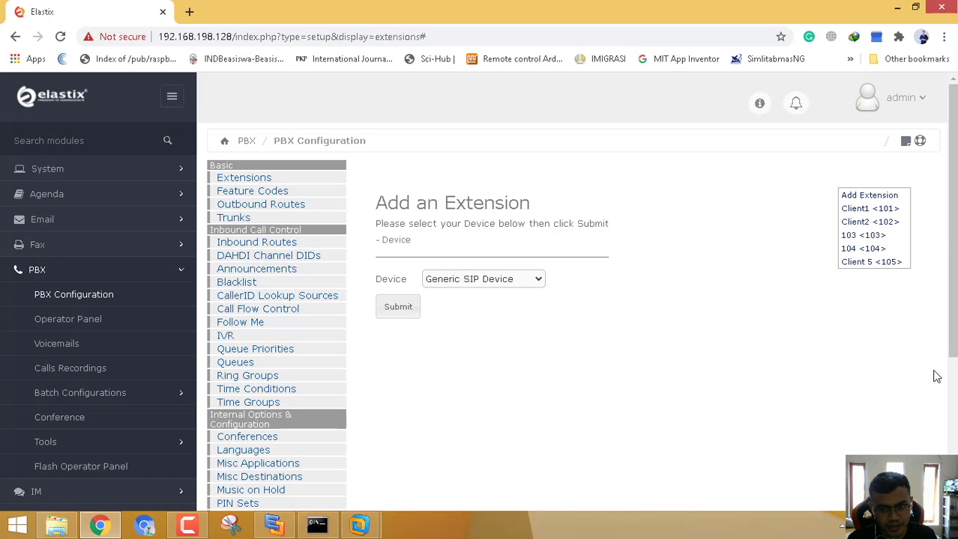
# Launch X-Lite, delete its existing 103 SIP account, and begin a new empty account.
pyautogui.press('super+d')
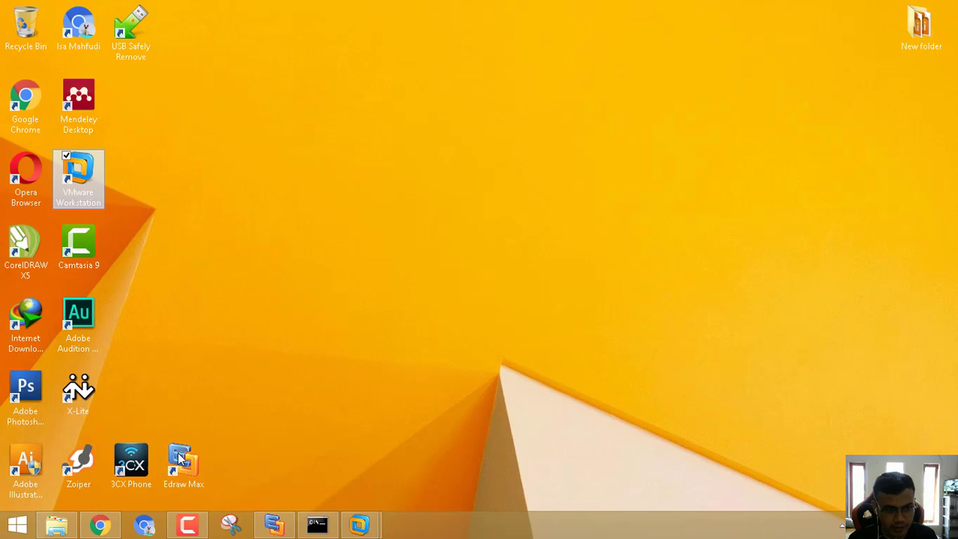
pyautogui.click(79, 391)
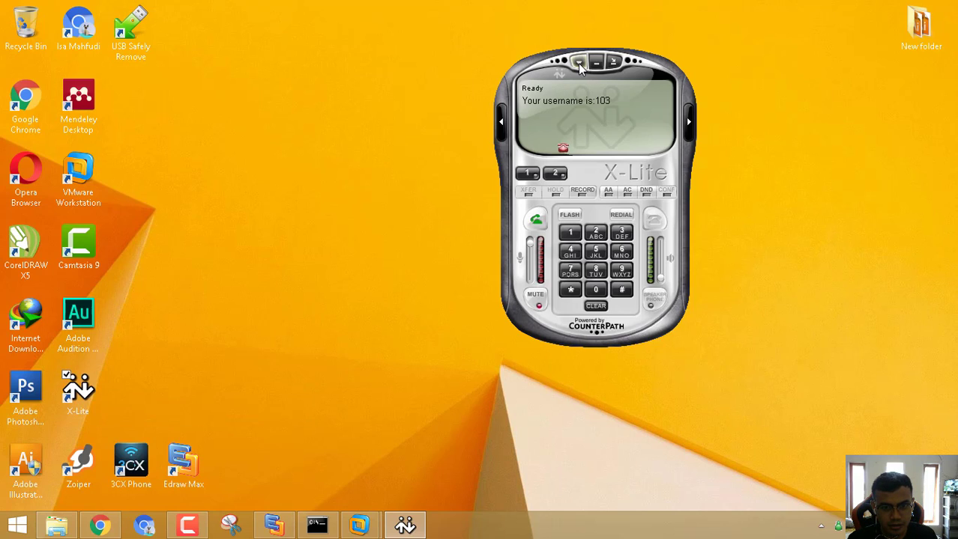
pyautogui.click(579, 63)
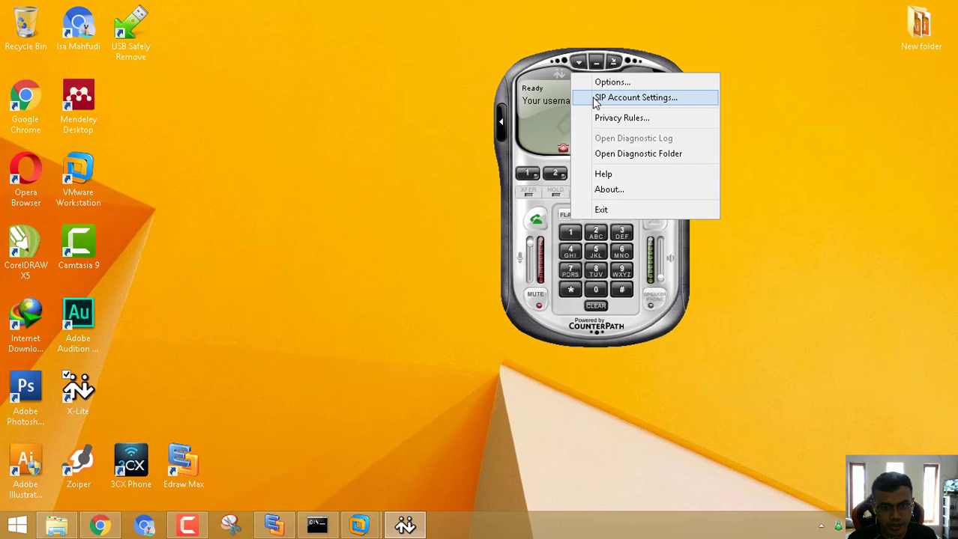
pyautogui.click(597, 100)
pyautogui.click(756, 147)
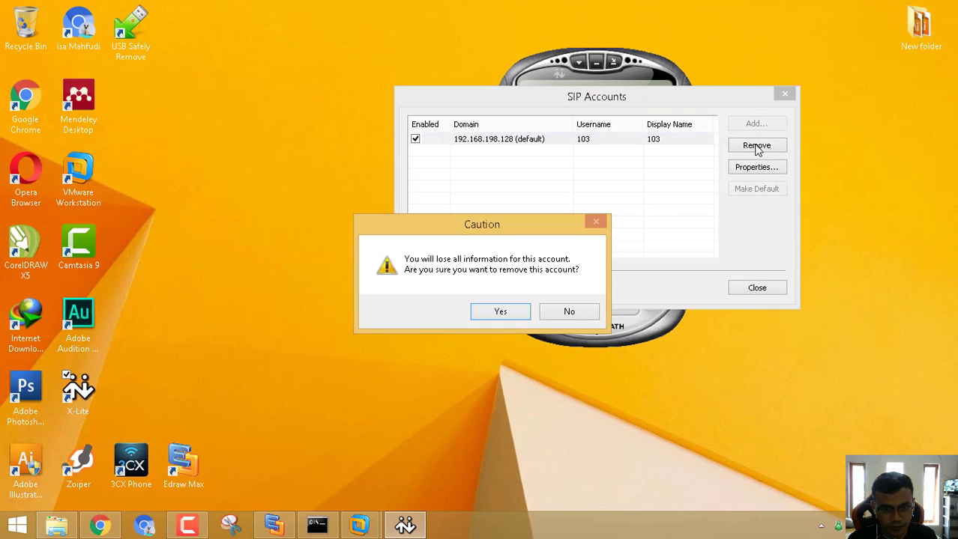
pyautogui.click(513, 313)
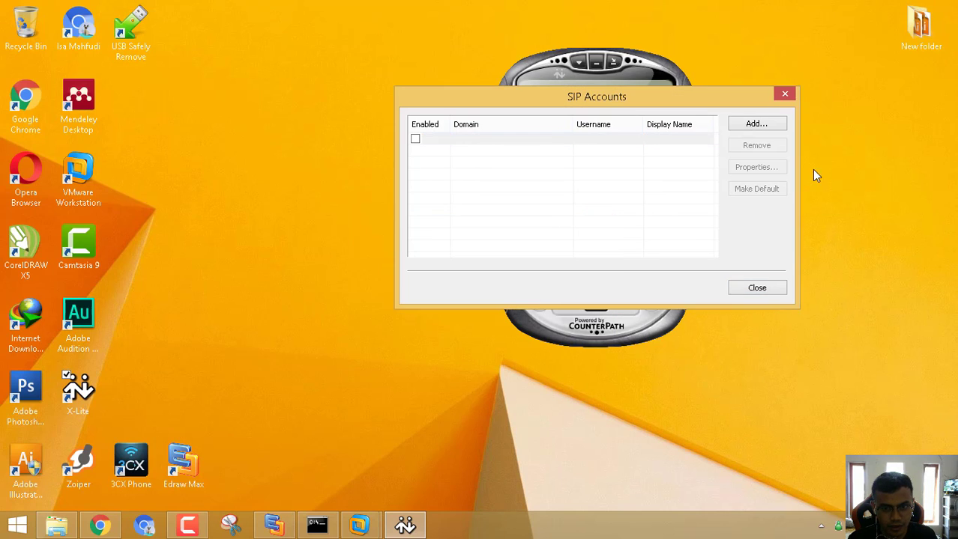
pyautogui.click(756, 125)
# Enter display name Client 5, user name 105 and the account password.
pyautogui.write('105')
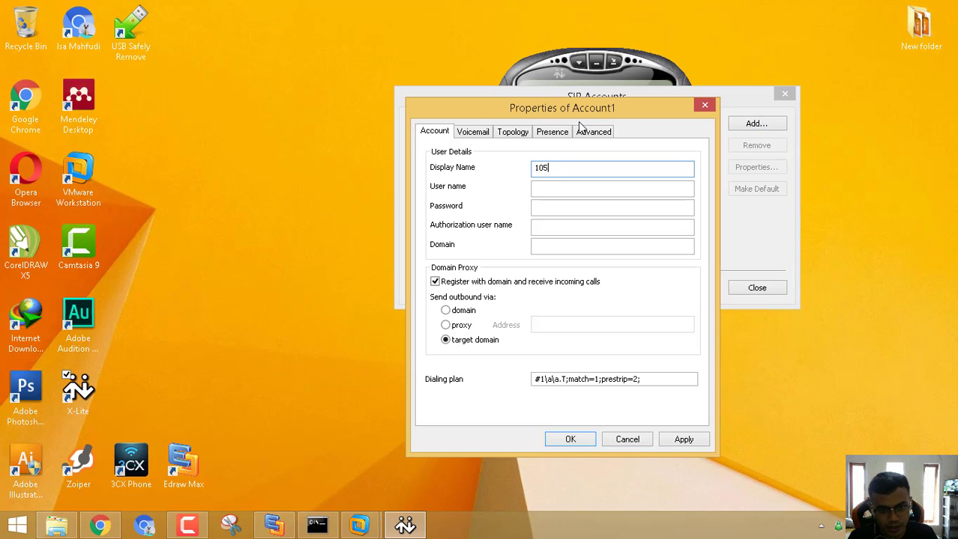
pyautogui.press('Tab')
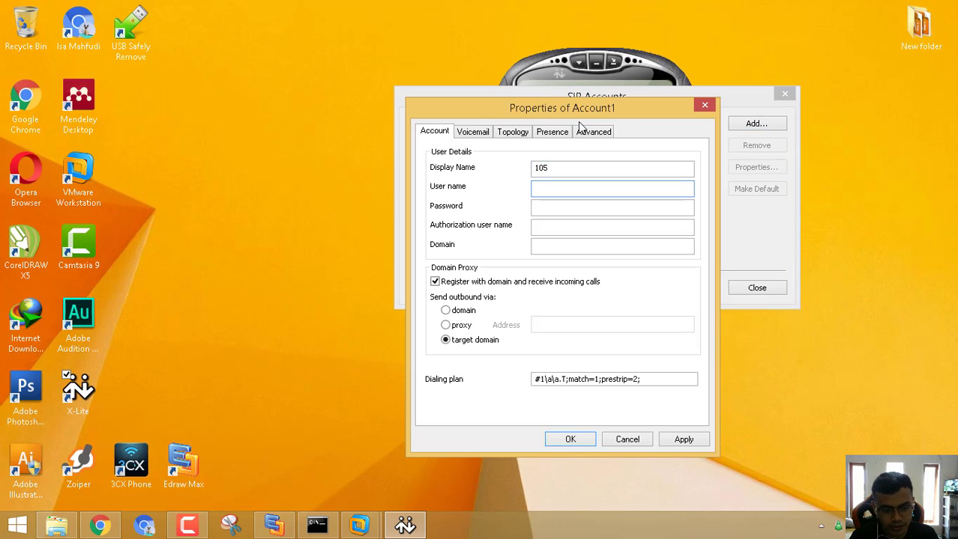
pyautogui.write('105')
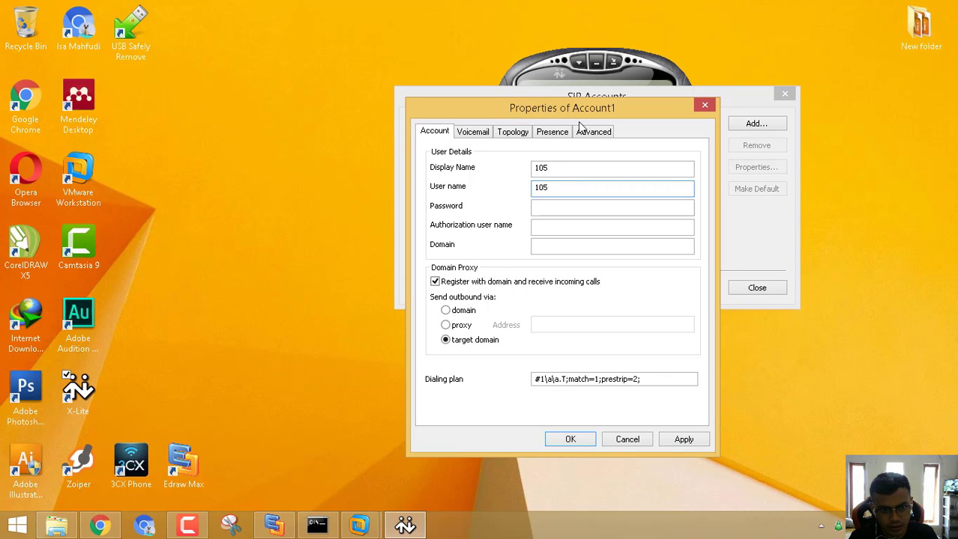
pyautogui.doubleClick(579, 167)
pyautogui.write('Client 5')
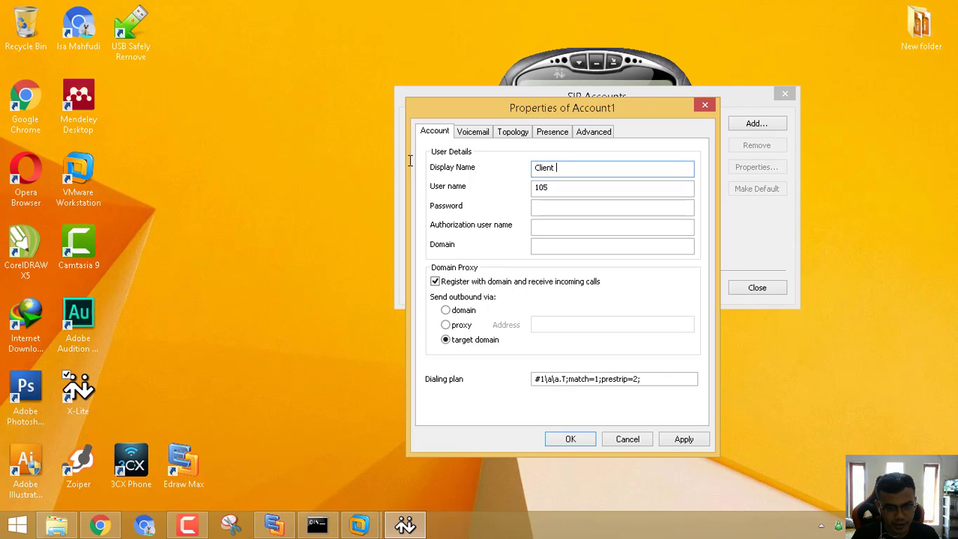
pyautogui.click(539, 188)
pyautogui.click(548, 207)
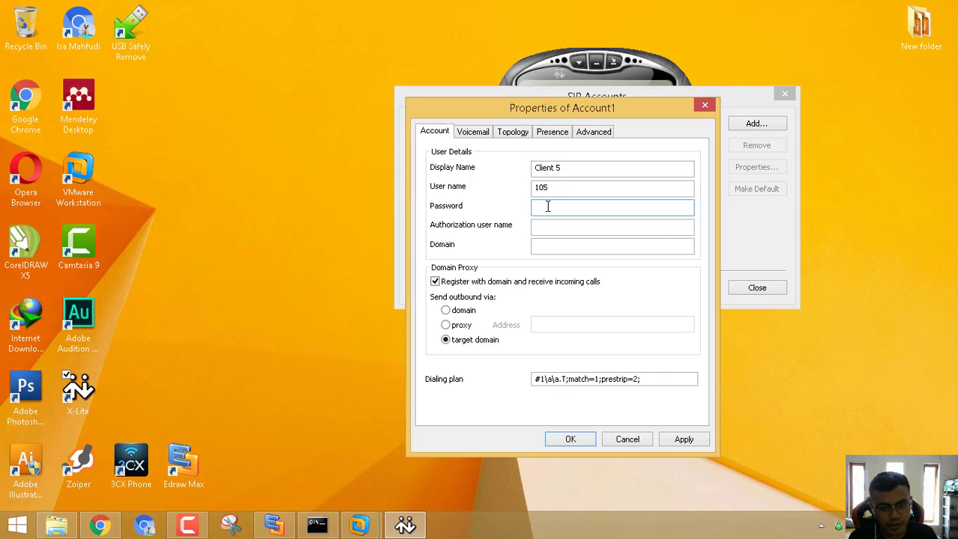
pyautogui.write('1234')
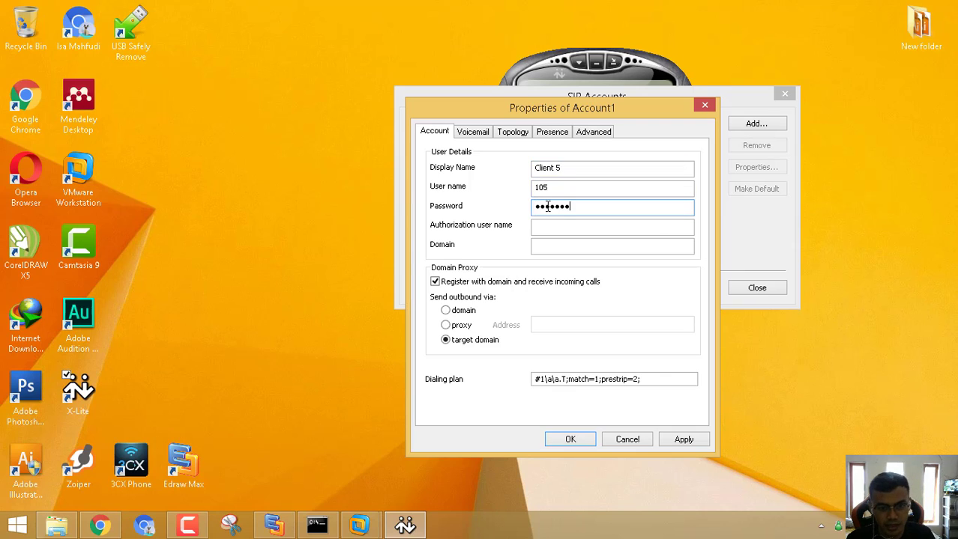
# Set authorization user 105, domain 192.168.198.128, outbound via domain, and save the account.
pyautogui.click(563, 228)
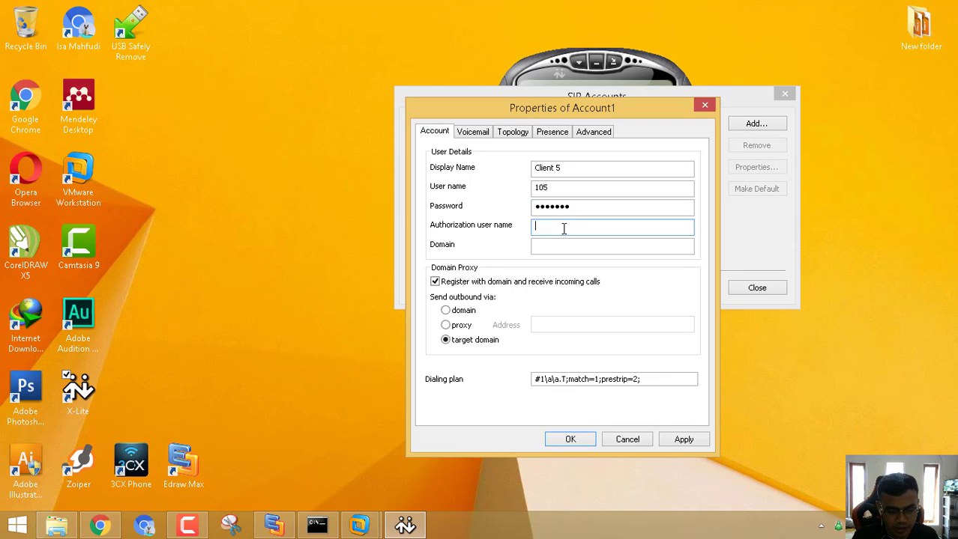
pyautogui.write('105')
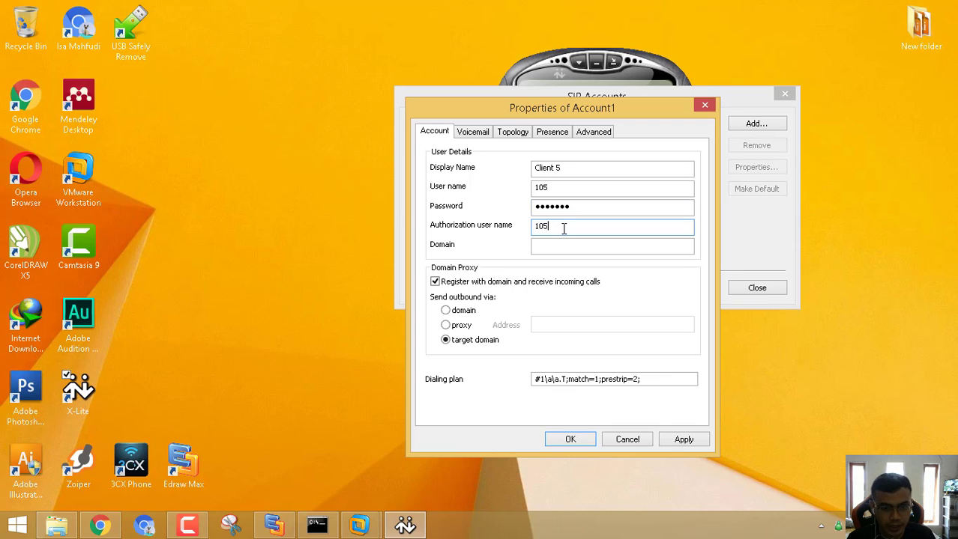
pyautogui.press('Tab')
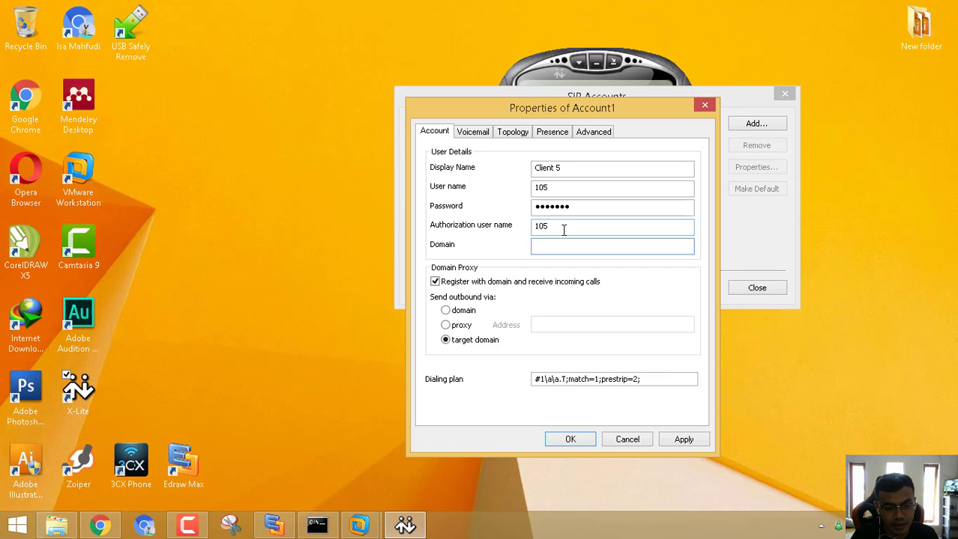
pyautogui.write('192')
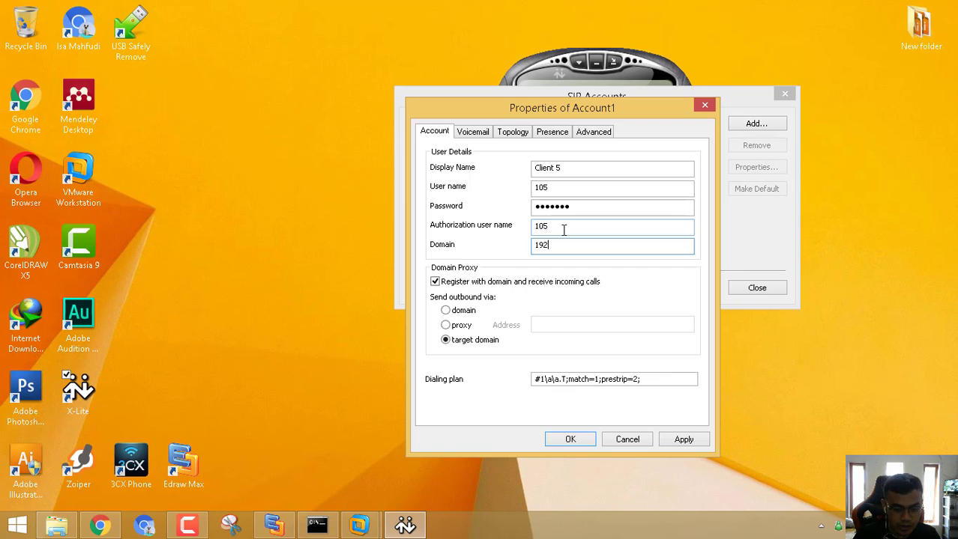
pyautogui.write('.168.')
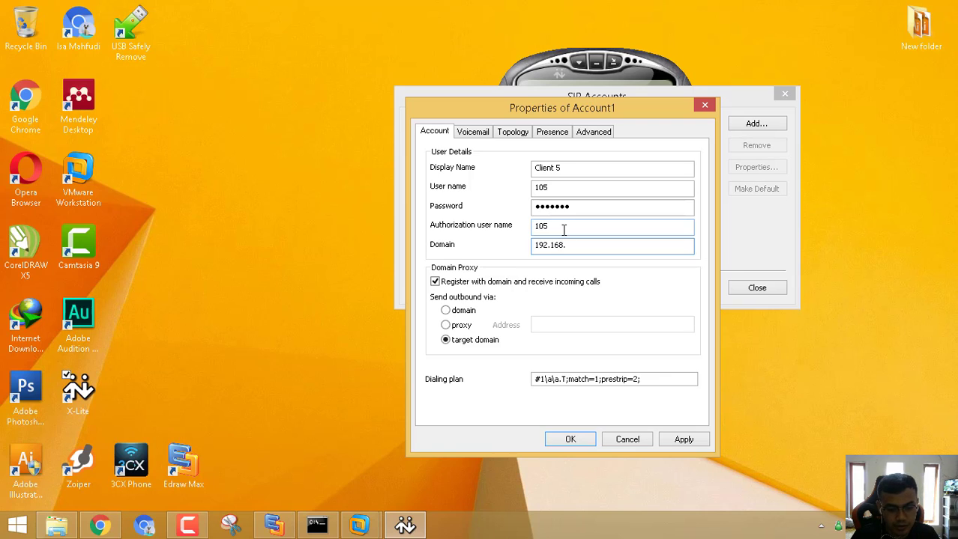
pyautogui.write('198.128')
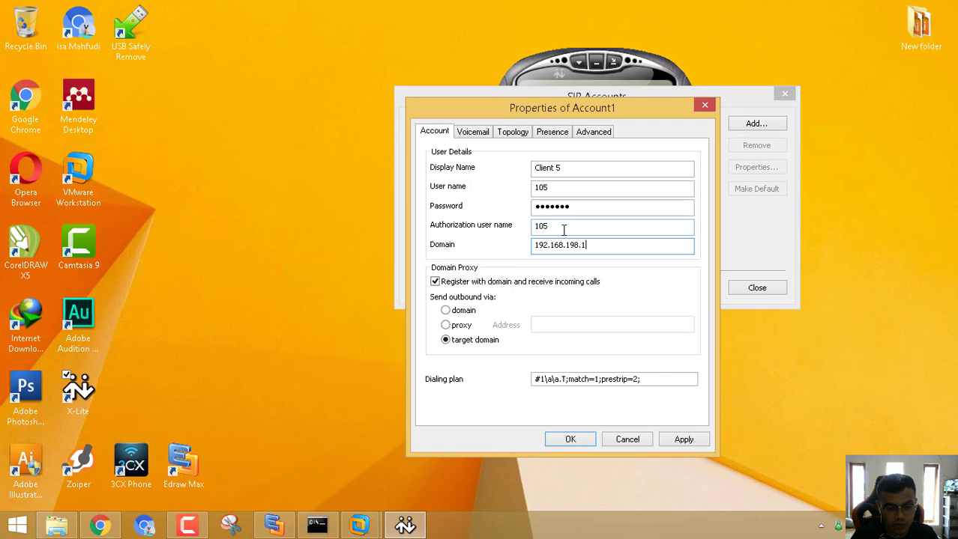
pyautogui.click(471, 311)
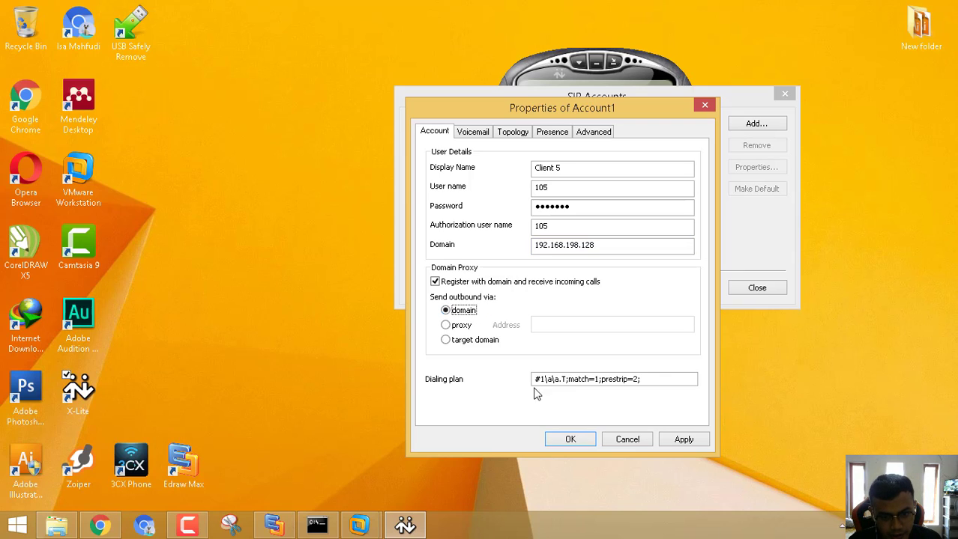
pyautogui.click(693, 443)
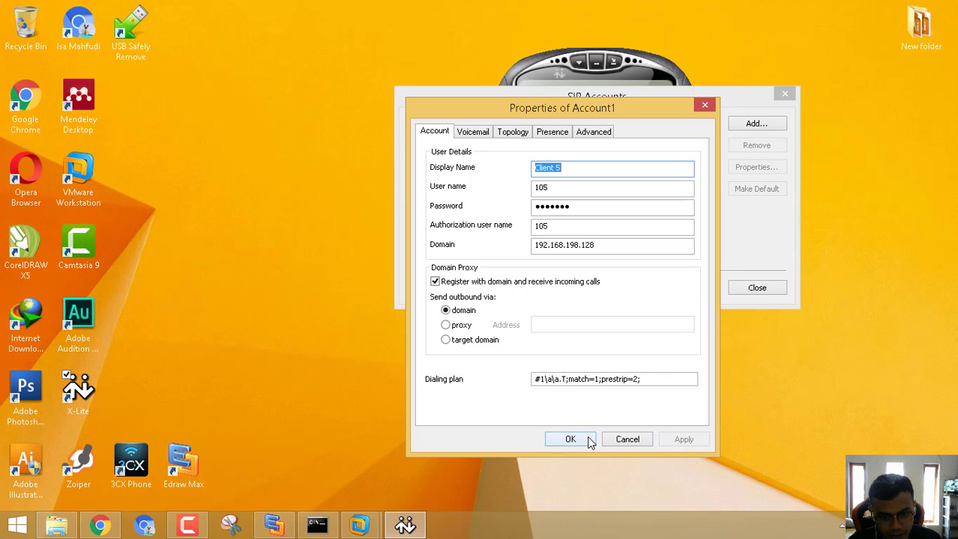
pyautogui.click(584, 445)
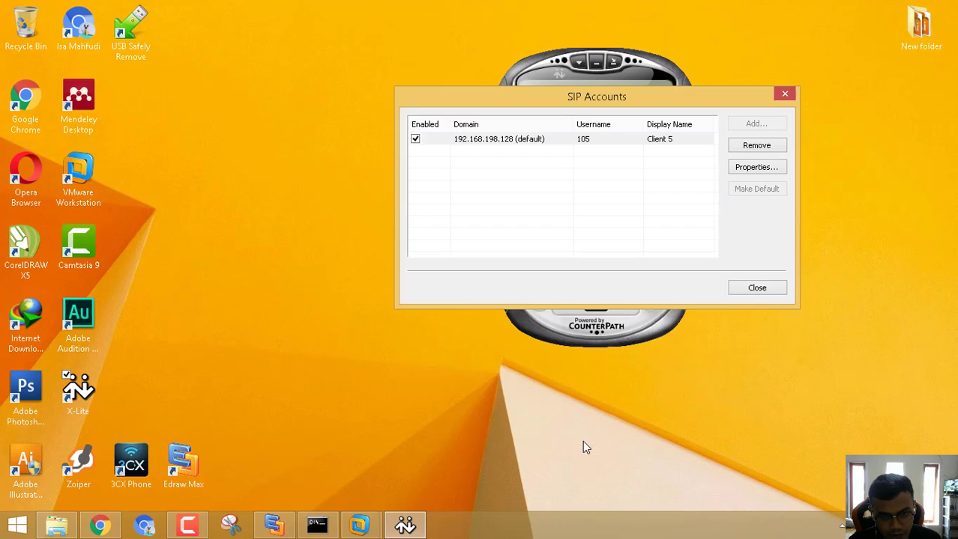
# Close the SIP Accounts list and nudge the X-Lite phone window up and right.
pyautogui.click(776, 290)
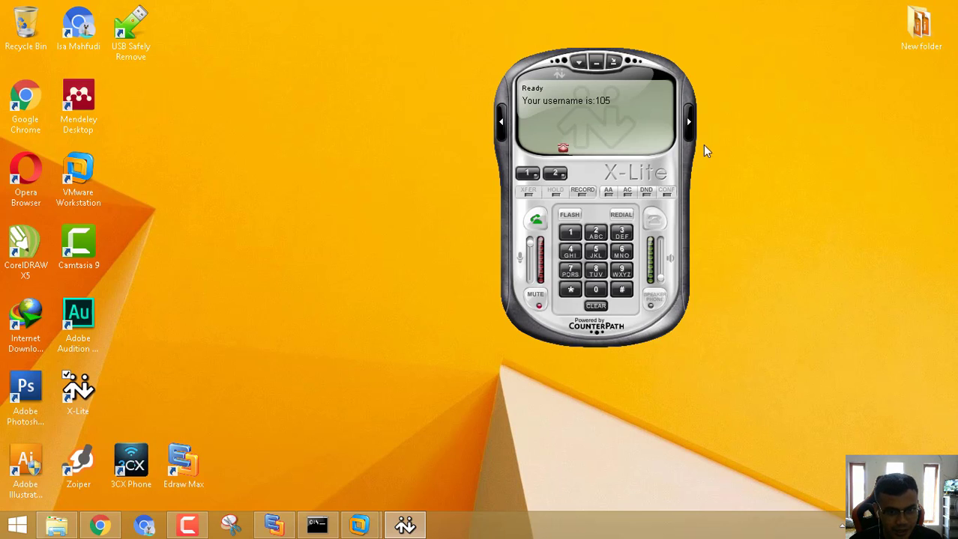
pyautogui.moveTo(570, 161); pyautogui.dragTo(594, 136)
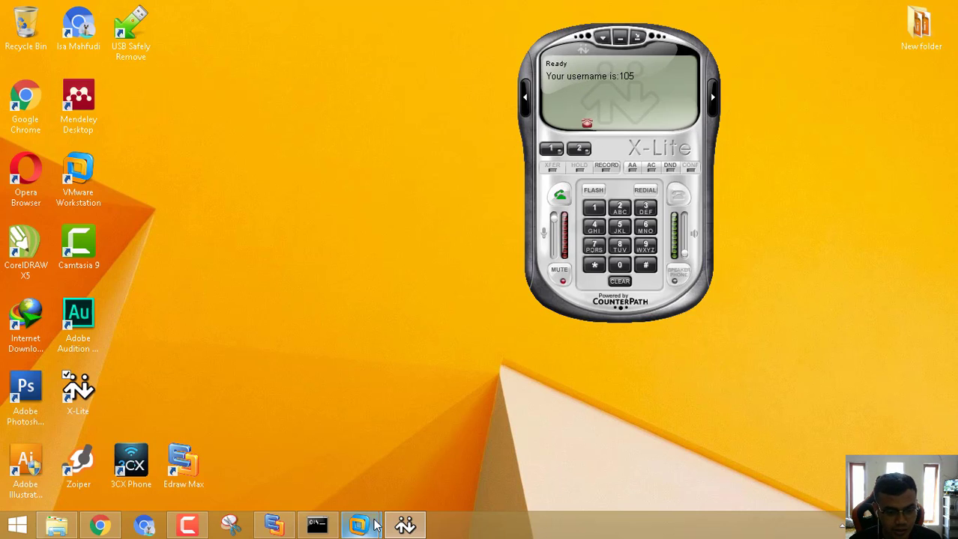
# Bring up the Elastix VM console and erase a typed reboot command without running it.
pyautogui.moveTo(371, 527)
pyautogui.click(466, 454)
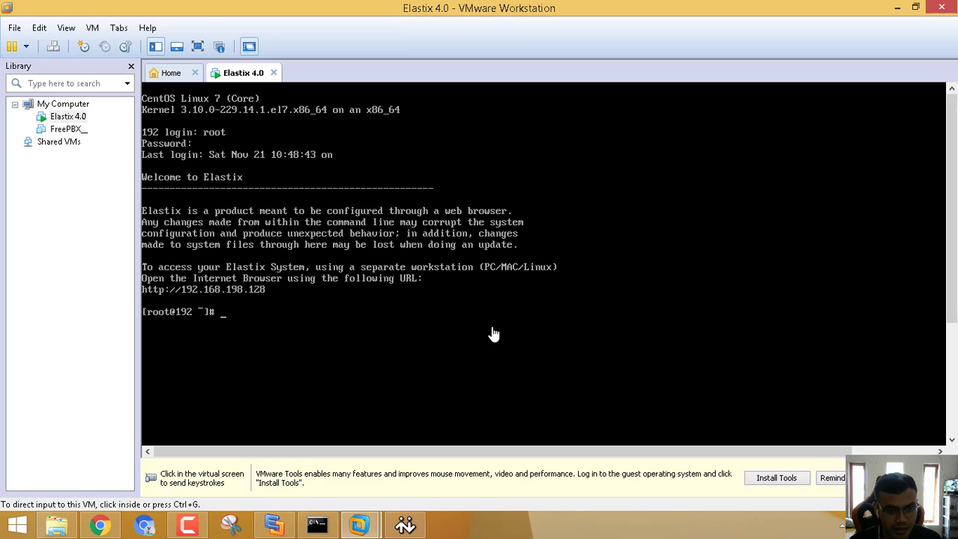
pyautogui.click(459, 336)
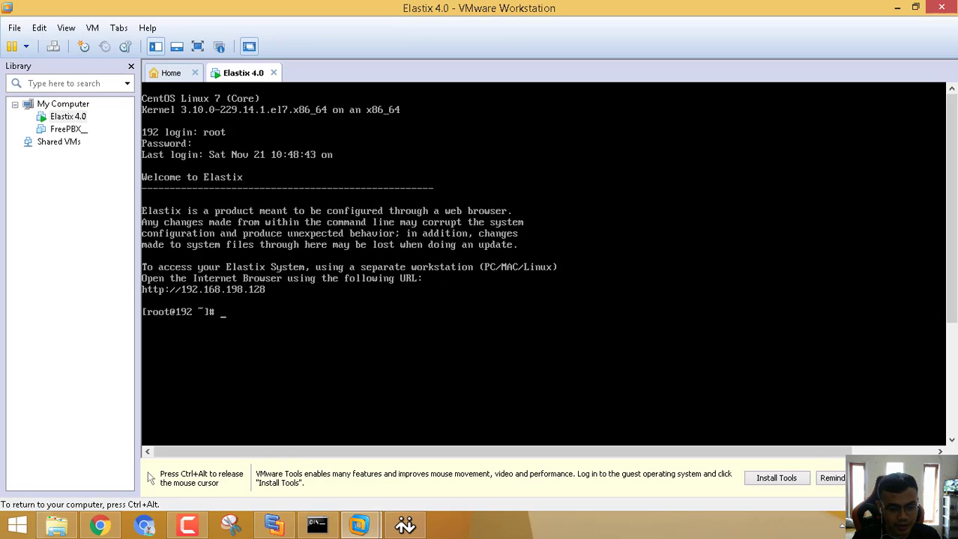
pyautogui.write('reboot')
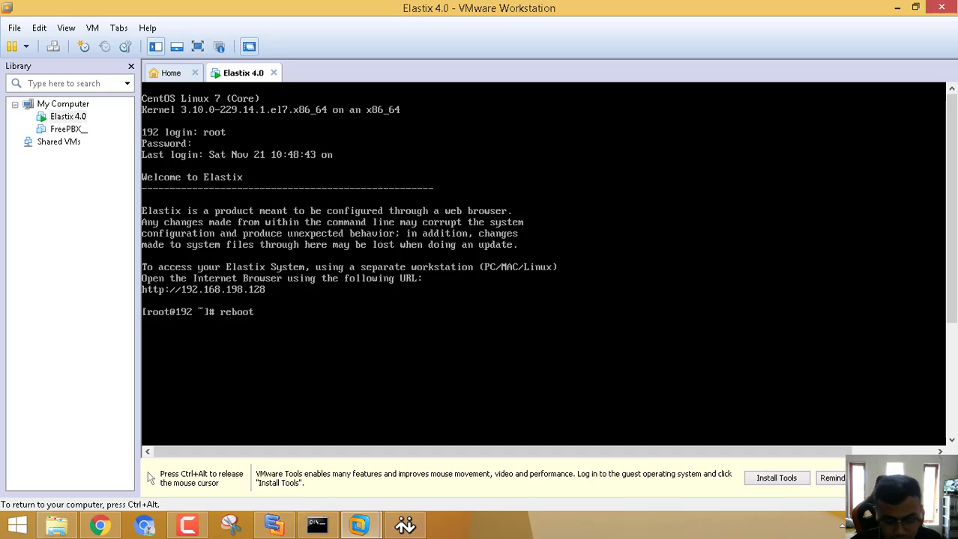
pyautogui.press('BackSpace')
pyautogui.press('BackSpace')
pyautogui.press('BackSpace')
pyautogui.press('BackSpace')
pyautogui.press('BackSpace')
pyautogui.press('BackSpace')
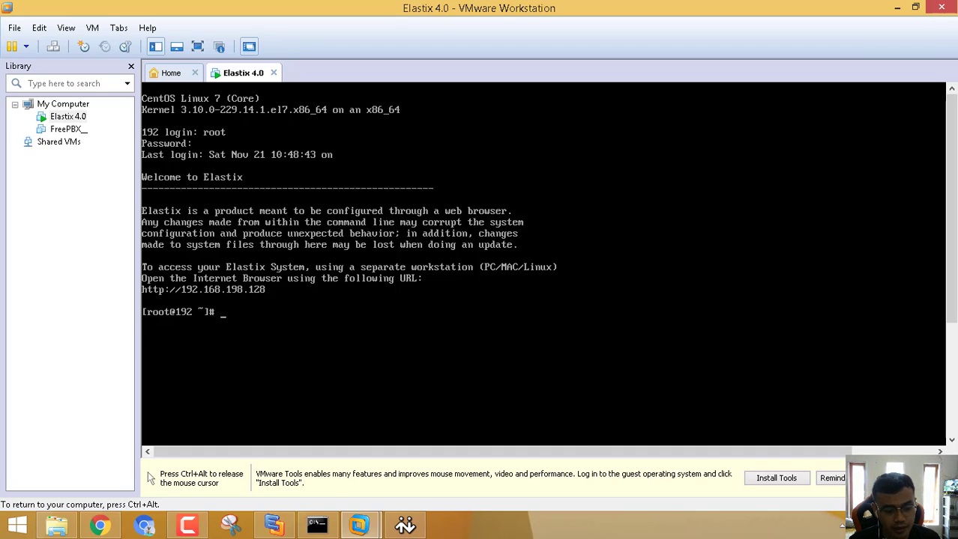
# Release input from the VM, minimize VMware, and return to Chrome's Elastix extensions page.
pyautogui.hotkey('ctrl', 'alt')
pyautogui.click(897, 6)
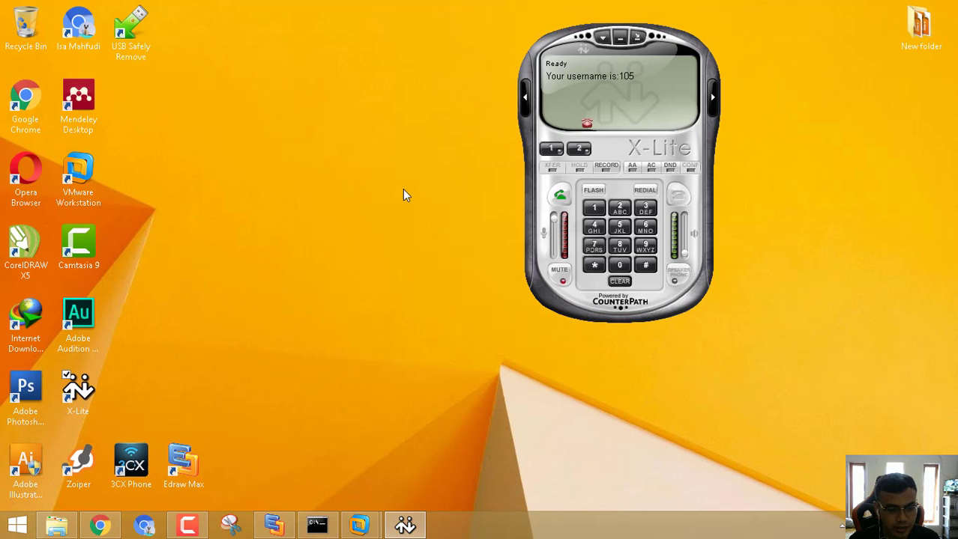
pyautogui.click(101, 528)
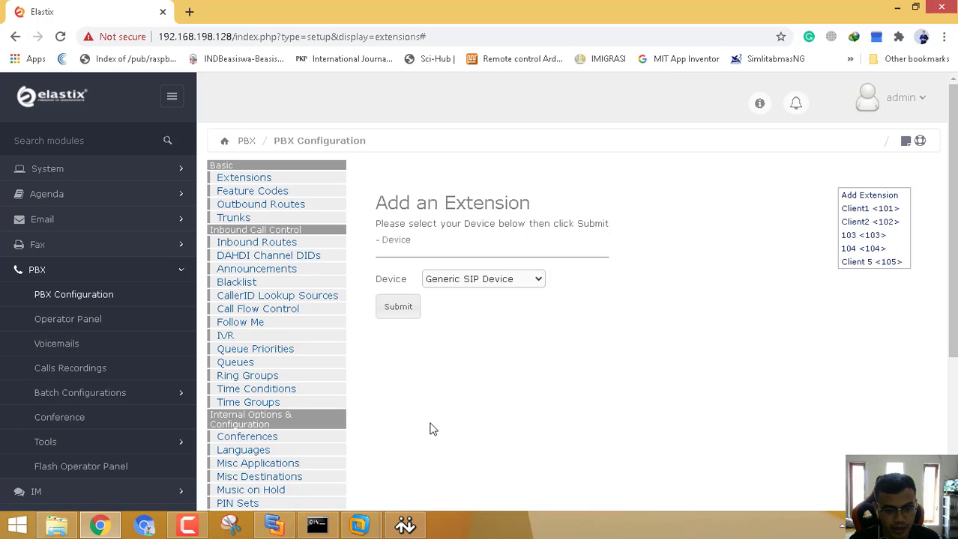
# Choose Generic SIP Device and enter extension 106, display name Client 6, SIP alias 106.
pyautogui.click(405, 310)
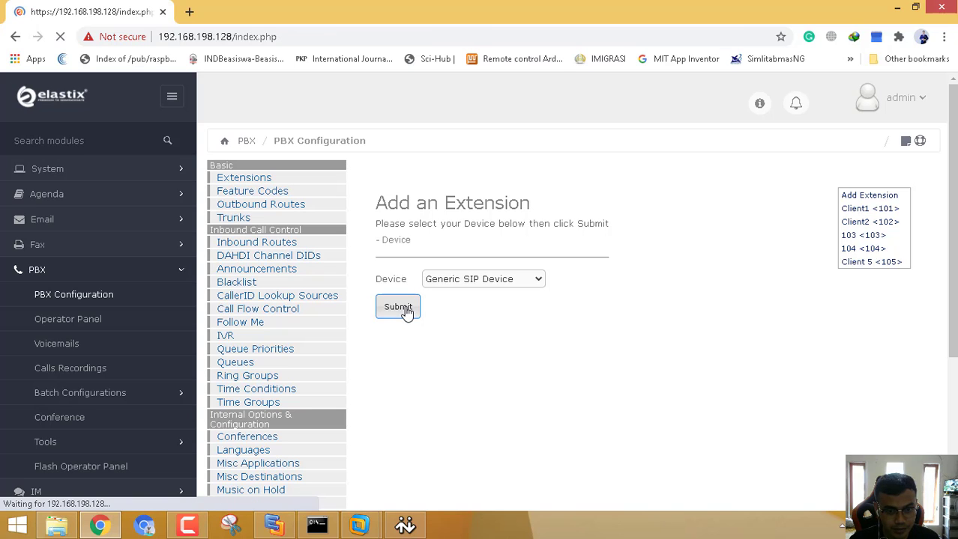
pyautogui.click(533, 269)
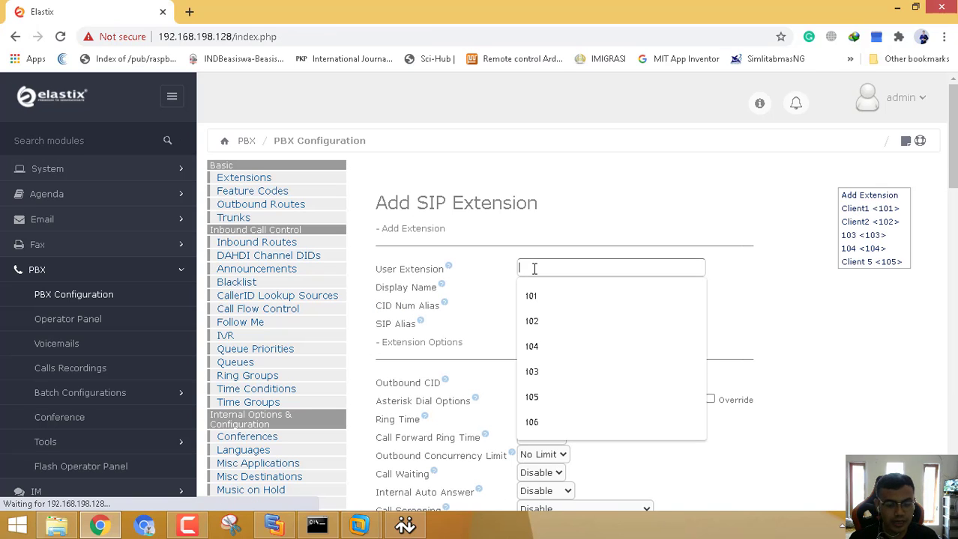
pyautogui.write('10')
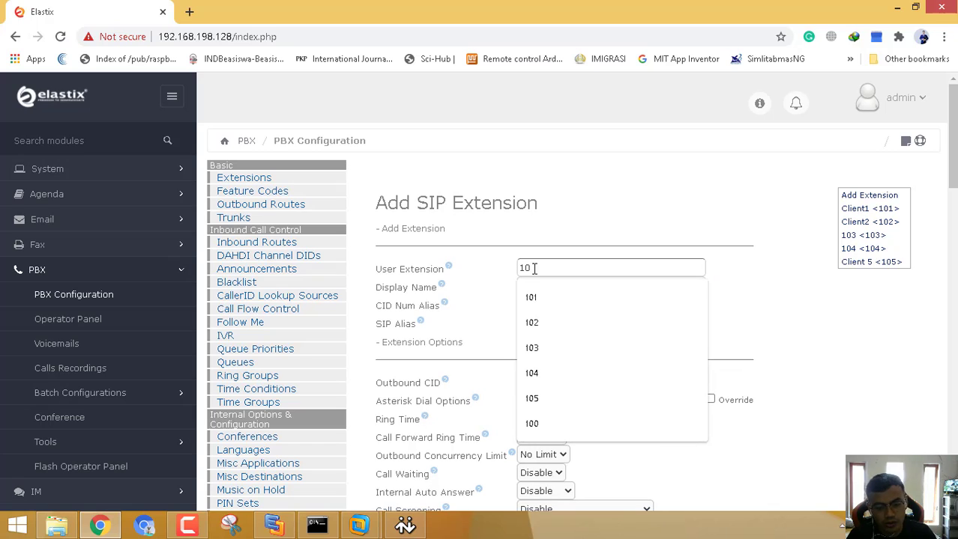
pyautogui.write('6')
pyautogui.press('Tab')
pyautogui.write('Client 6')
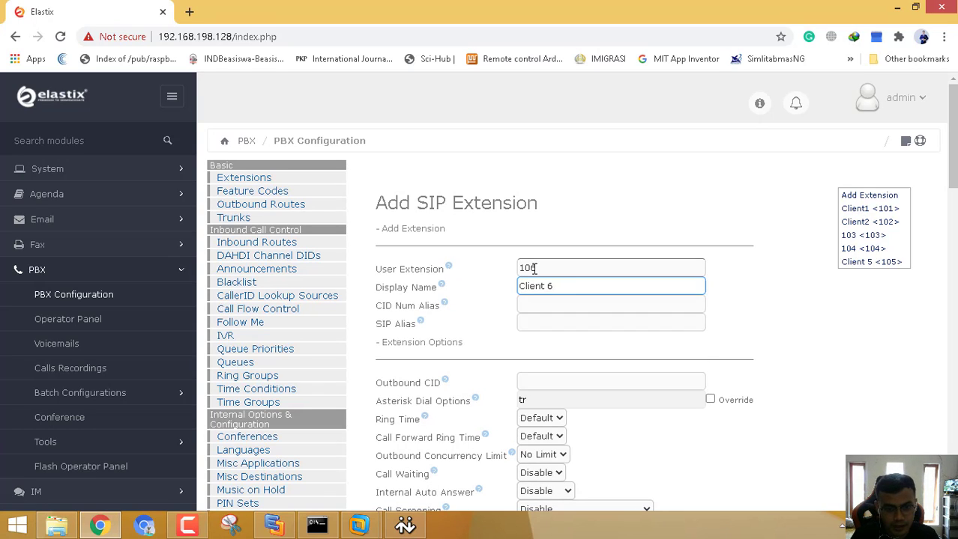
pyautogui.press('Tab')
pyautogui.press('Tab')
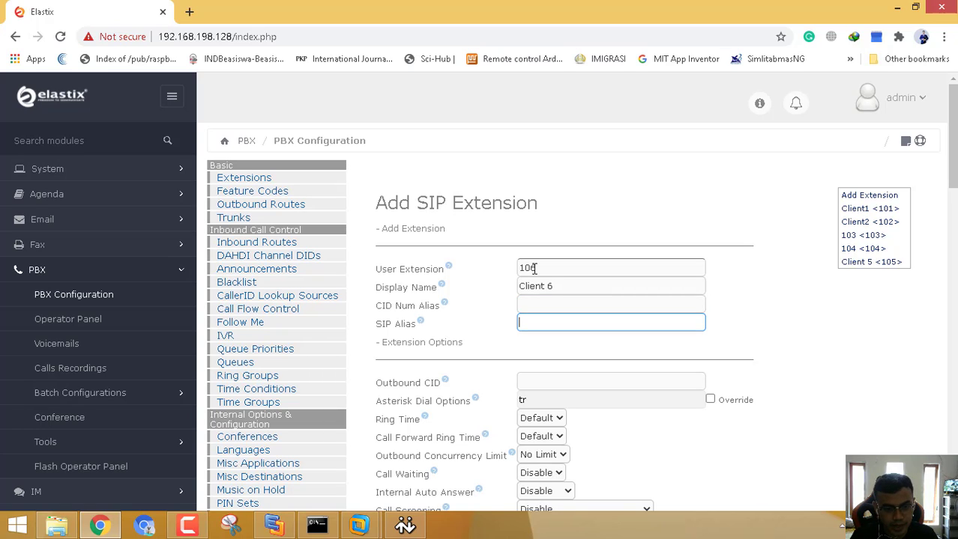
pyautogui.write('10')
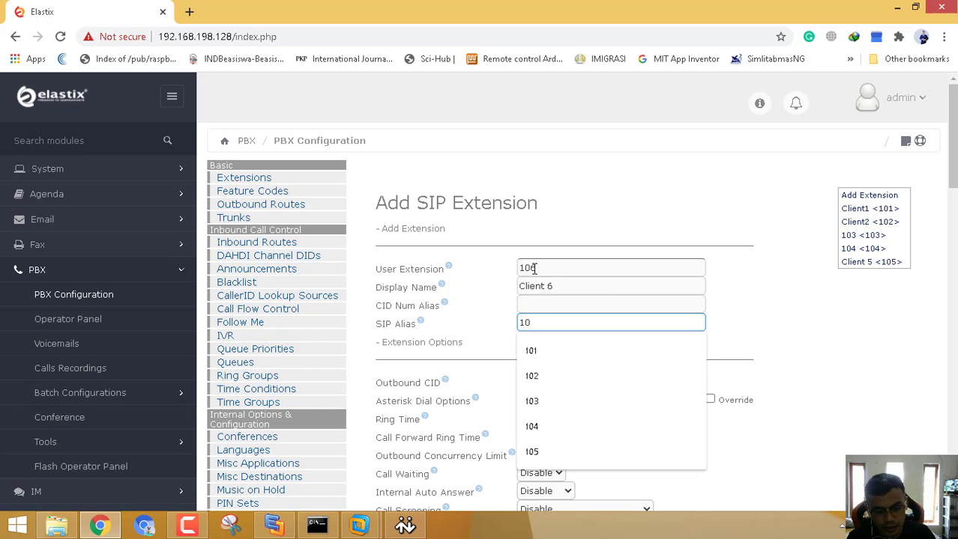
pyautogui.write('6')
pyautogui.click(754, 187)
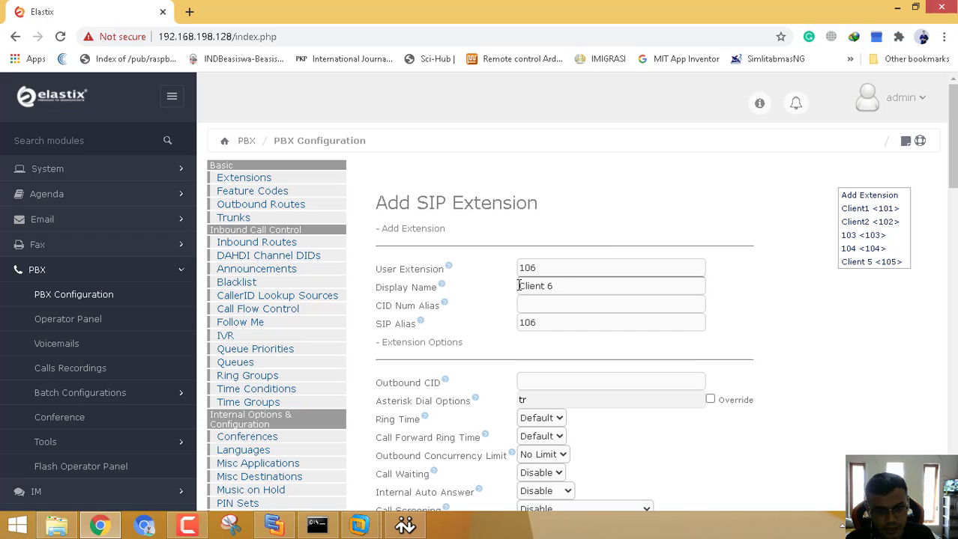
pyautogui.click(535, 323)
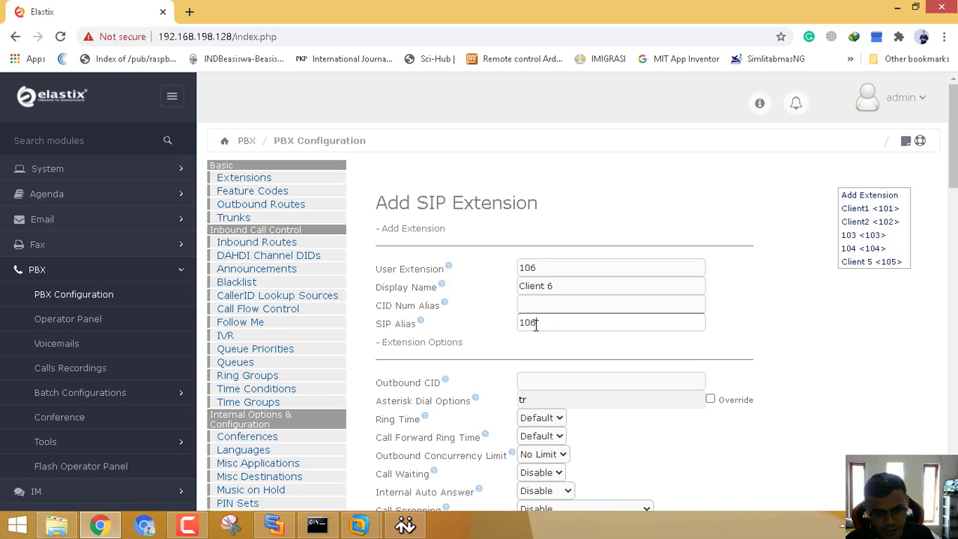
# Replace extension 106's generated secret with a chosen password in Device Options.
pyautogui.scroll(-2, 535, 323)
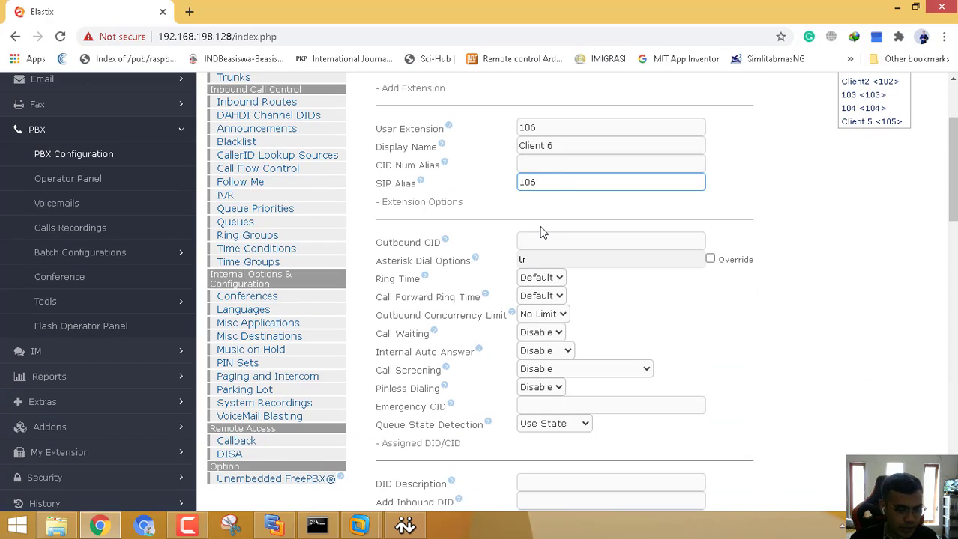
pyautogui.scroll(-8, 543, 233)
pyautogui.scroll(3, 541, 224)
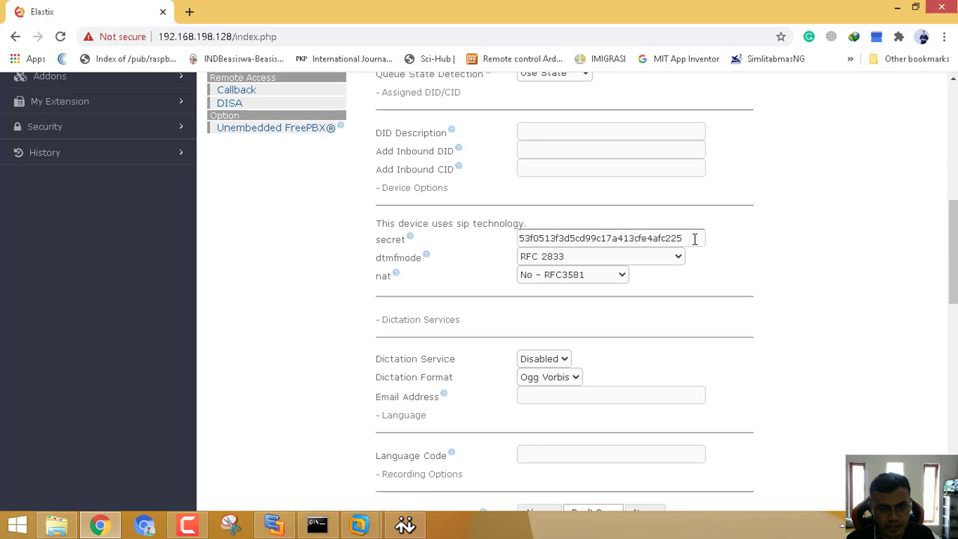
pyautogui.moveTo(690, 238); pyautogui.dragTo(337, 212)
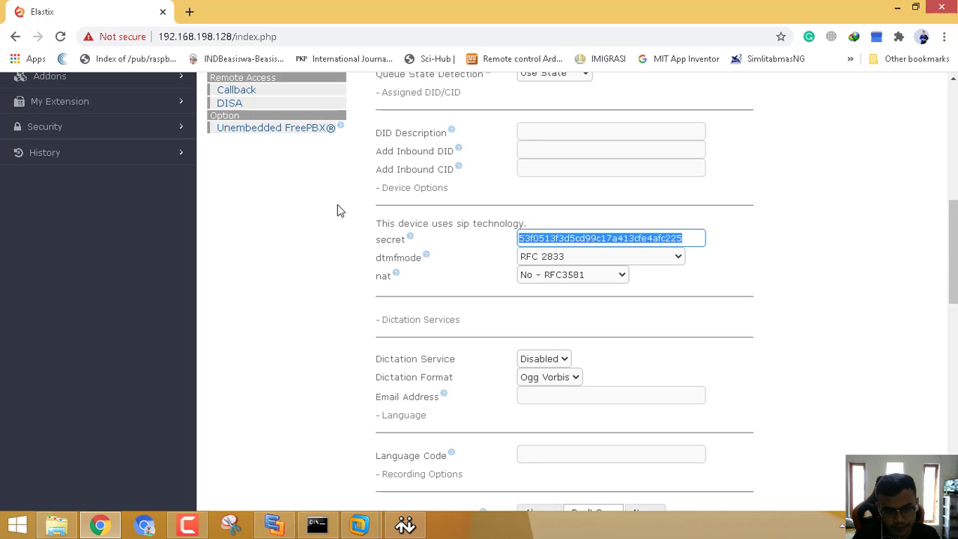
pyautogui.write('t')
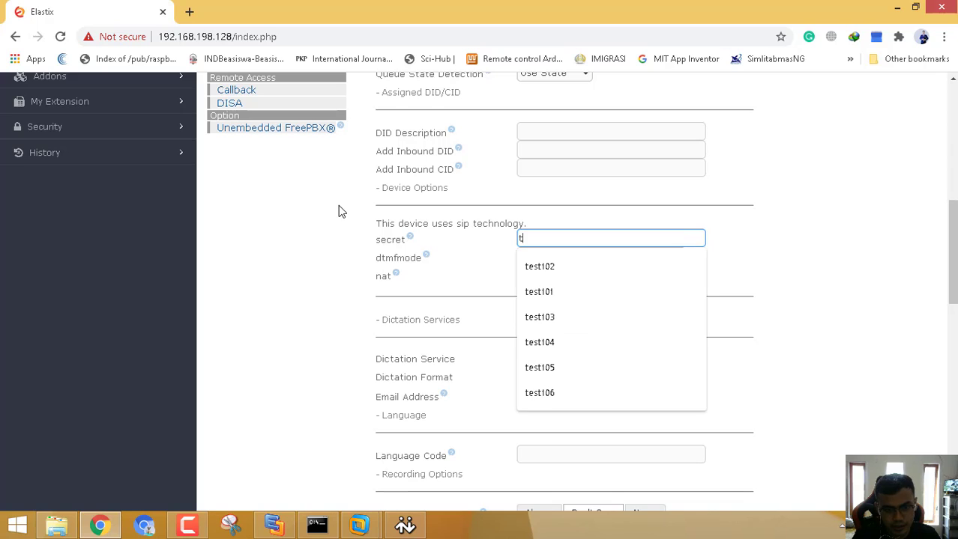
pyautogui.write('est106')
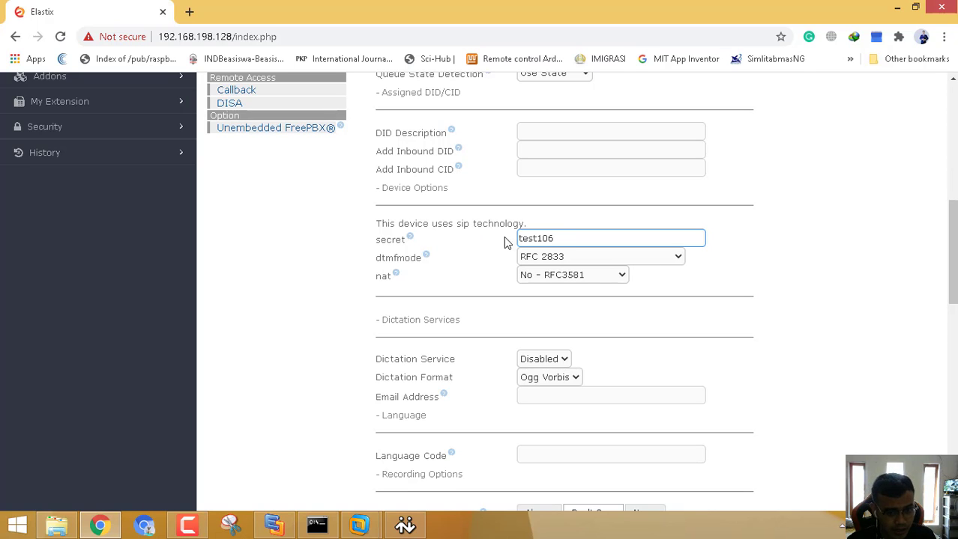
pyautogui.scroll(3, 529, 240)
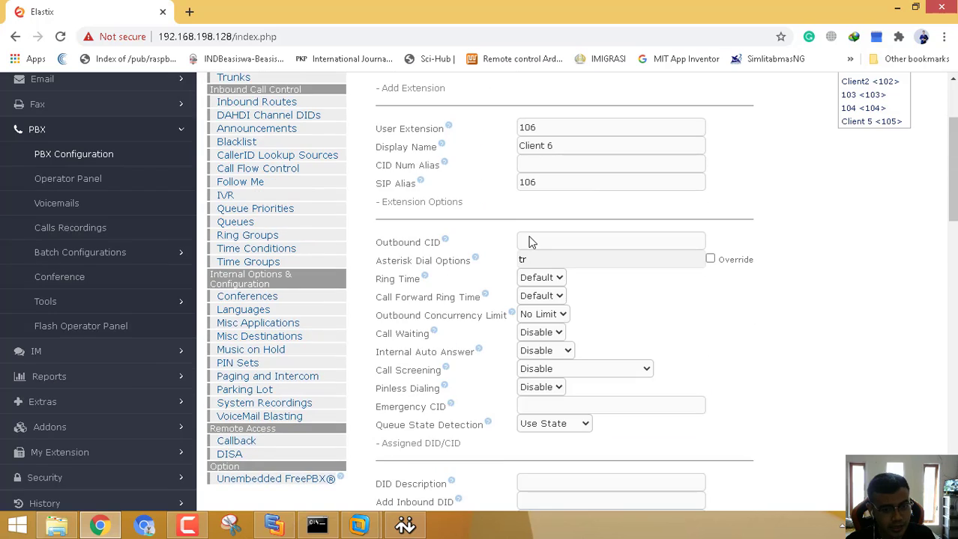
pyautogui.scroll(-4, 531, 241)
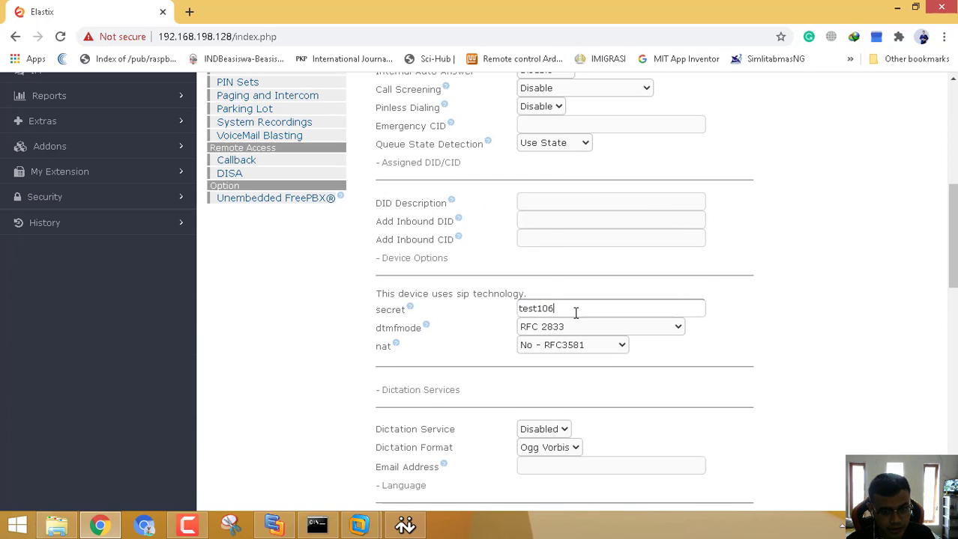
pyautogui.scroll(-1, 575, 313)
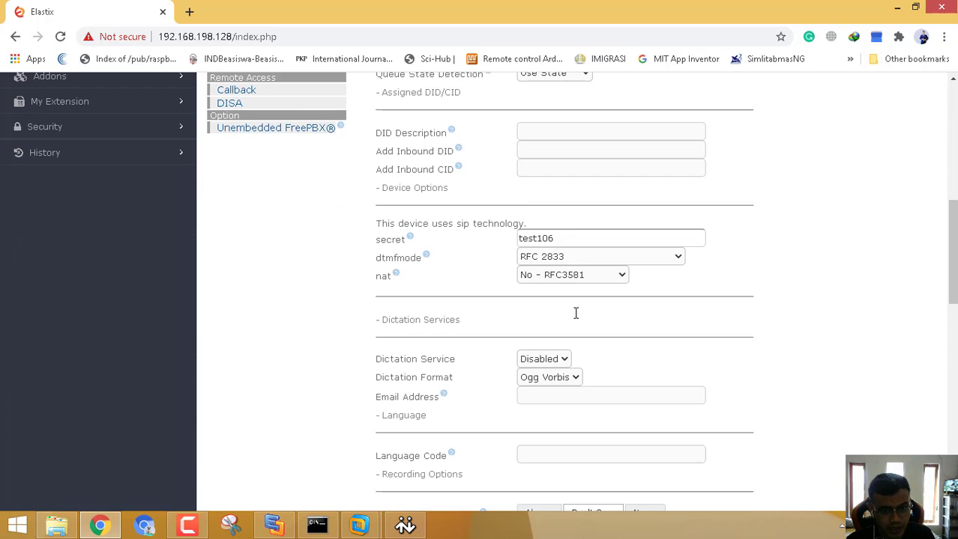
pyautogui.click(545, 238)
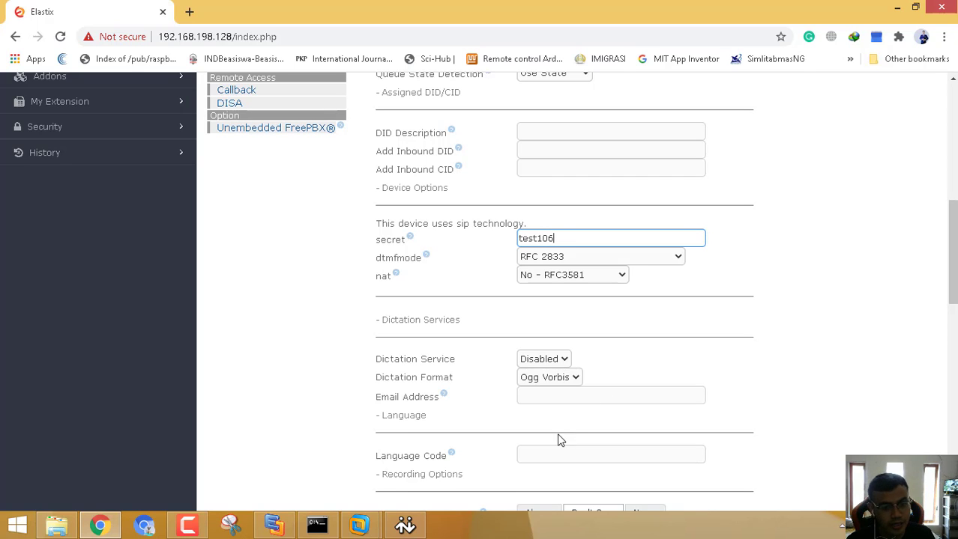
# Recheck the new secret and submit the form to save extension 106.
pyautogui.scroll(-11, 429, 417)
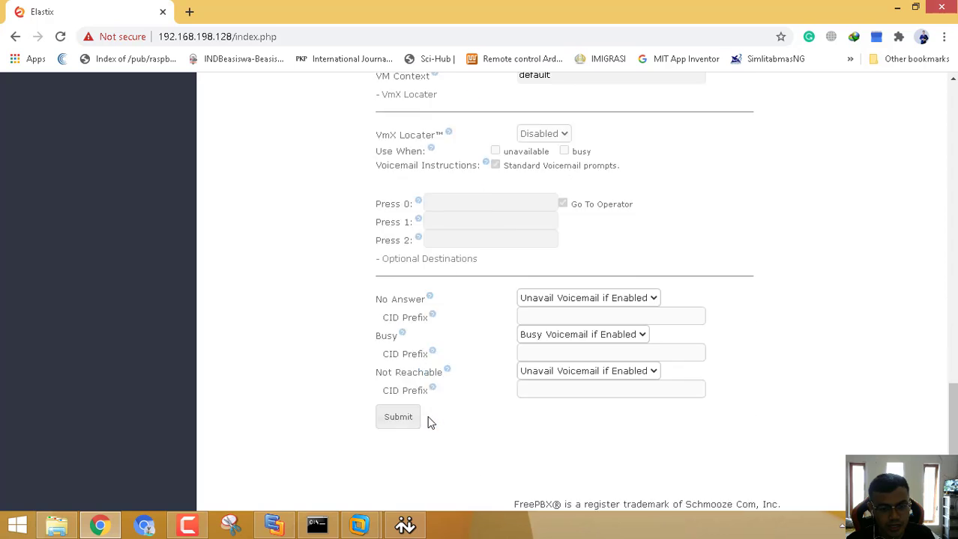
pyautogui.scroll(12, 431, 423)
pyautogui.scroll(-1, 580, 287)
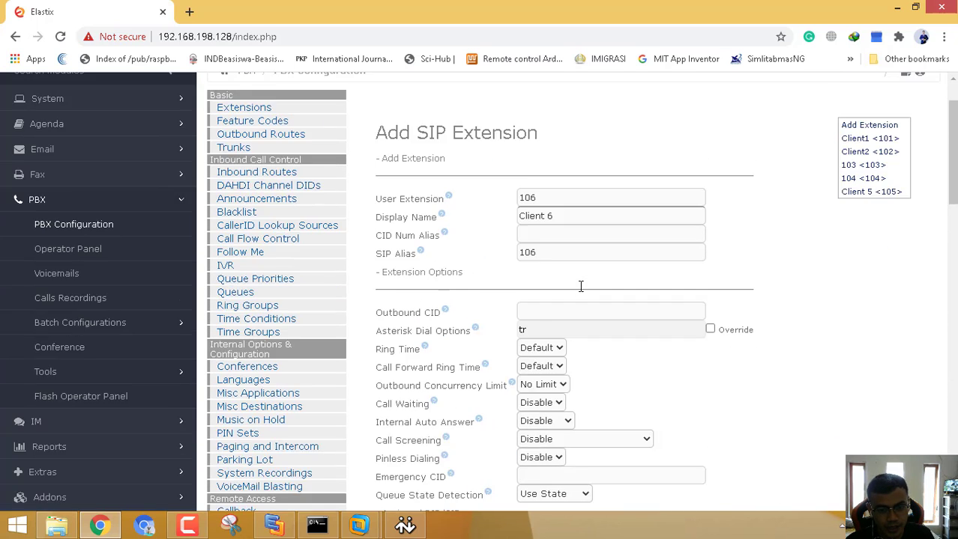
pyautogui.scroll(-2, 580, 286)
pyautogui.scroll(-1, 524, 108)
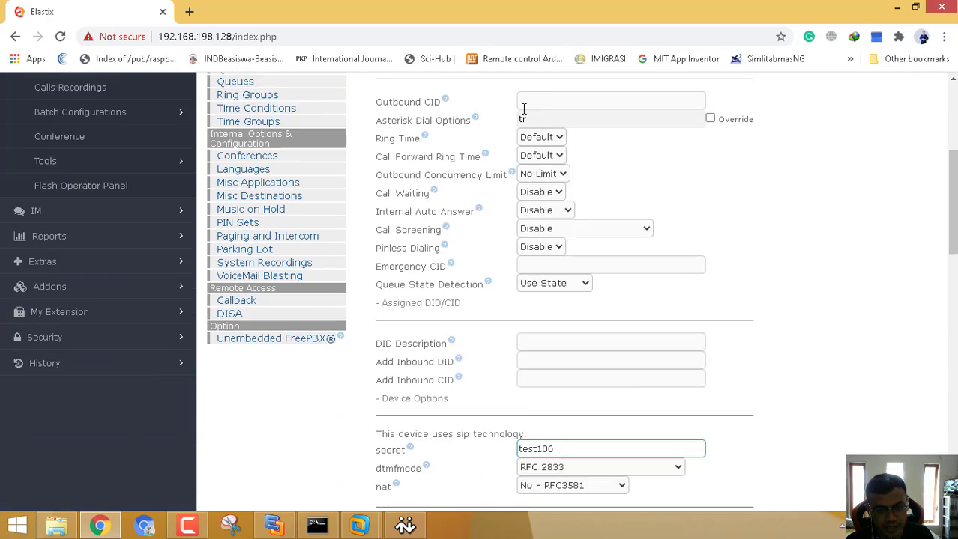
pyautogui.scroll(-3, 555, 107)
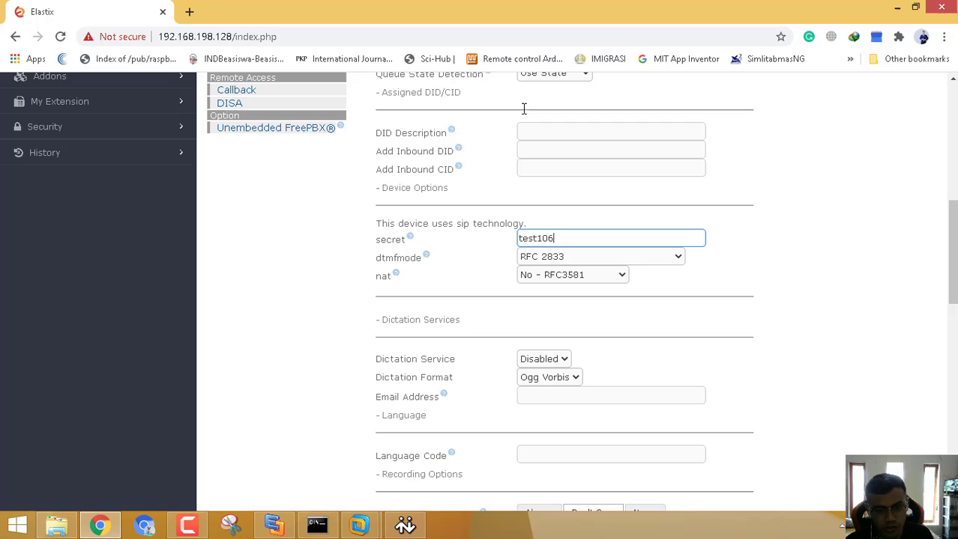
pyautogui.click(560, 244)
pyautogui.scroll(-6, 274, 434)
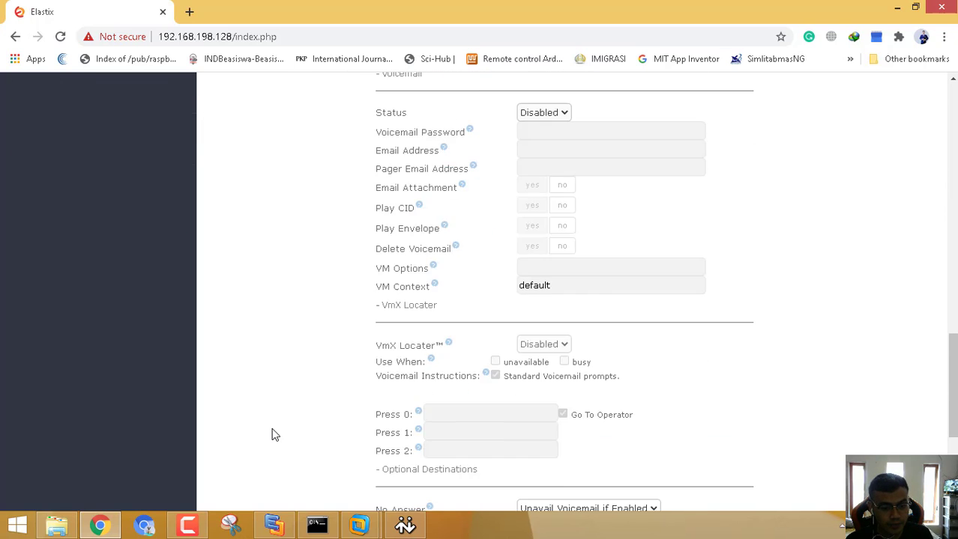
pyautogui.scroll(-3, 275, 434)
pyautogui.click(398, 367)
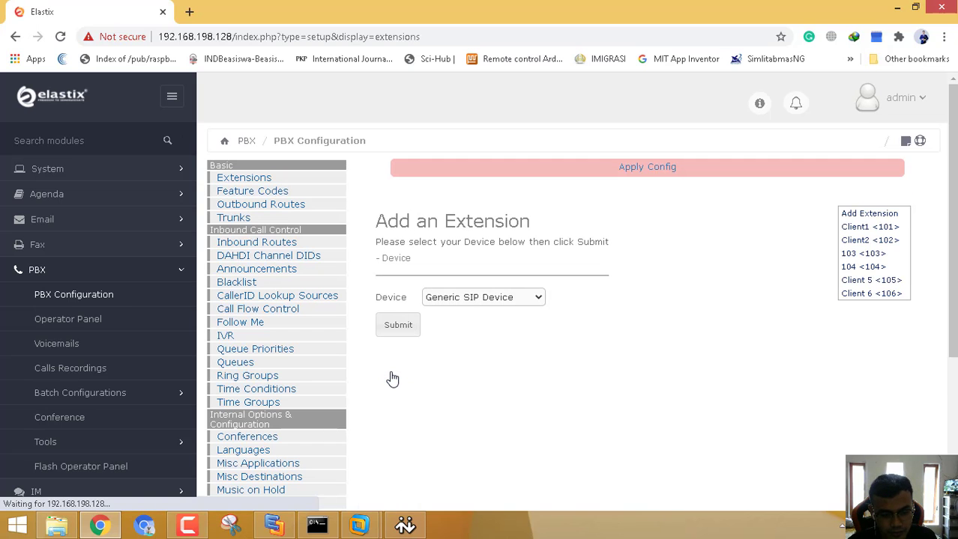
# Apply the pending configuration so Client 6 <106> goes live, then show the Windows desktop.
pyautogui.click(665, 166)
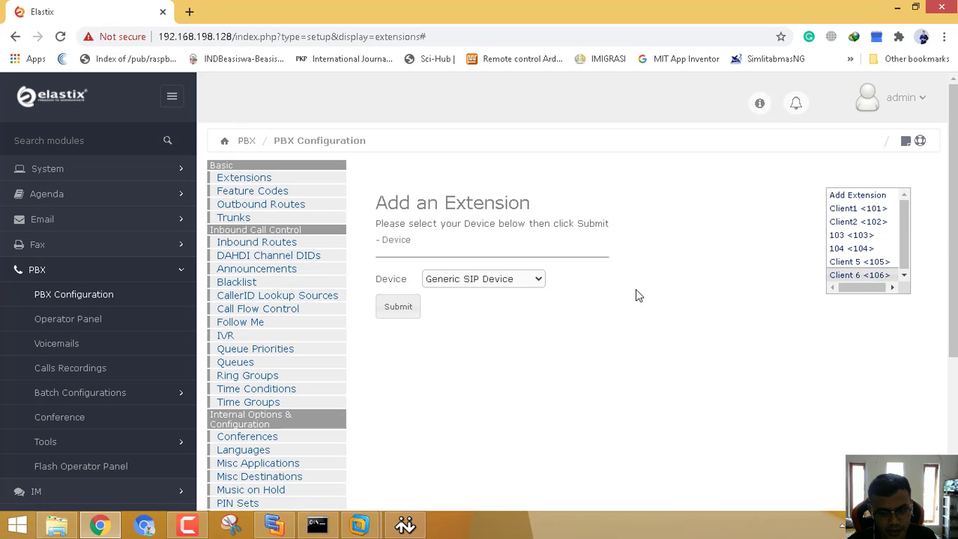
pyautogui.press('super+d')
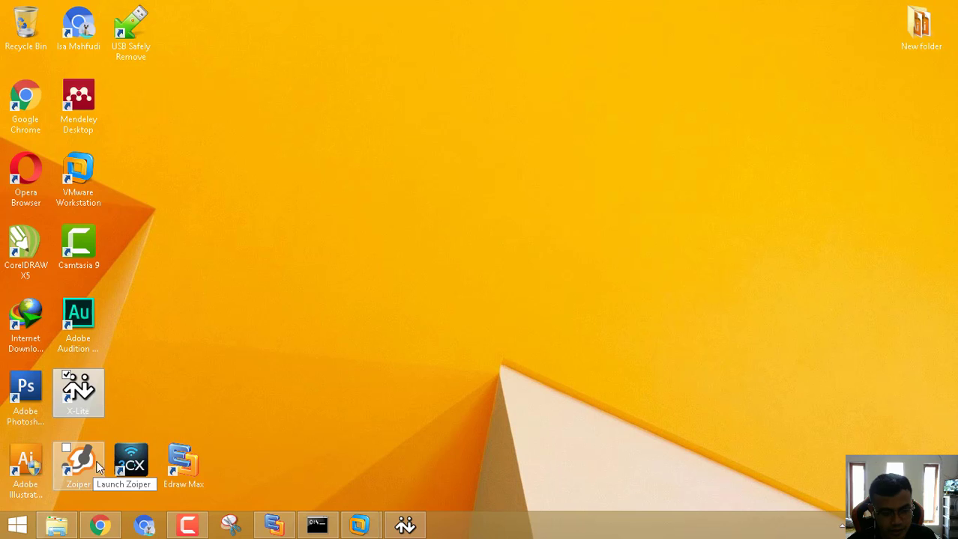
# Launch Zoiper from its desktop icon and bring up its settings options.
pyautogui.doubleClick(91, 461)
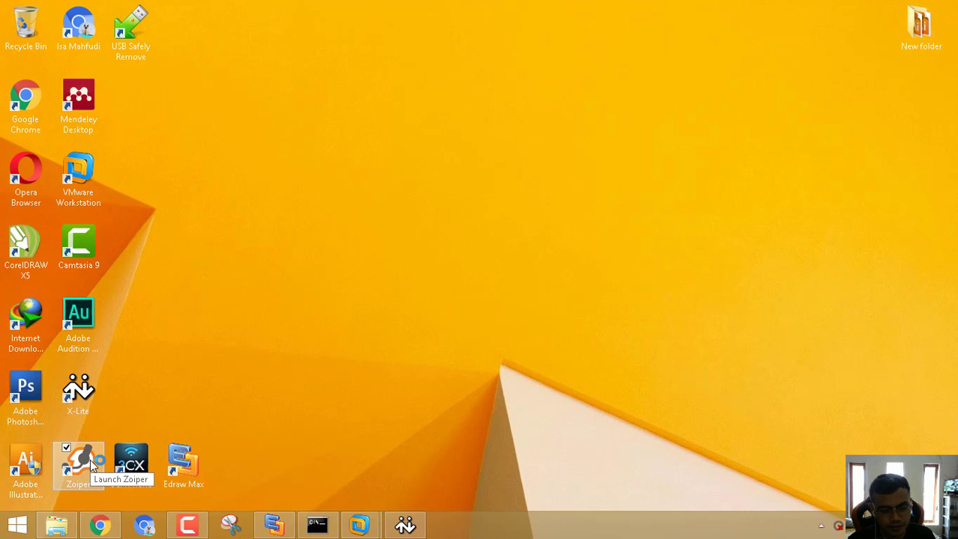
pyautogui.click(500, 145)
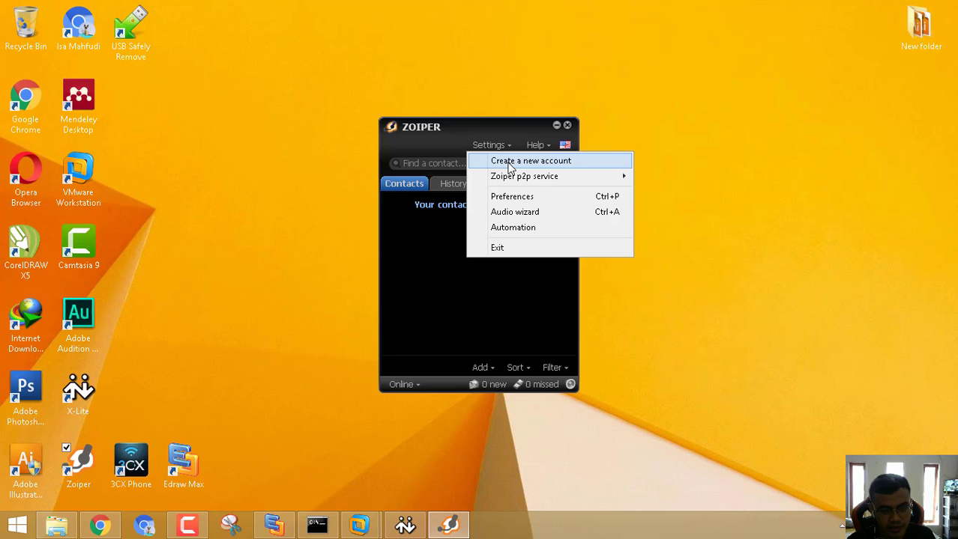
# Start a new Zoiper account and enter user 106, the password and domain 192.168.198.128.
pyautogui.click(509, 163)
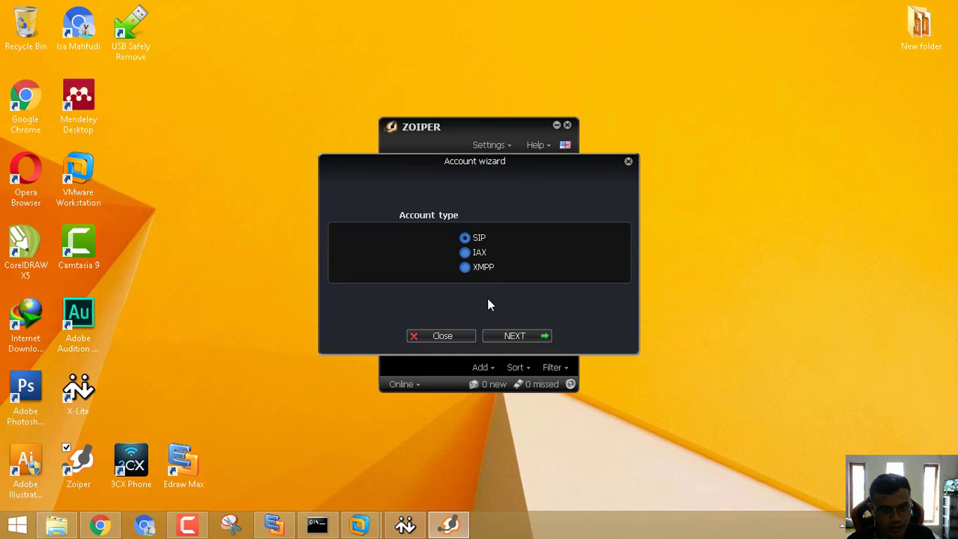
pyautogui.click(503, 338)
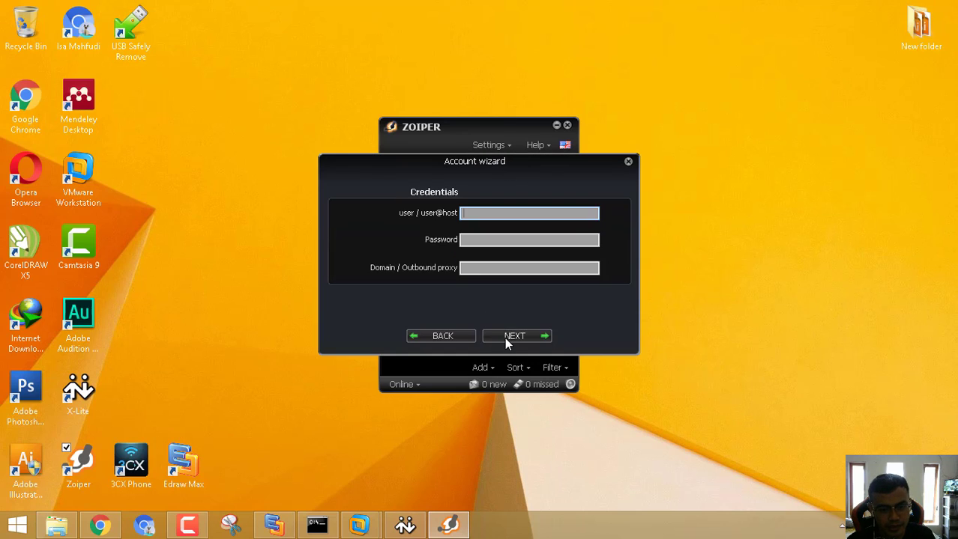
pyautogui.write('106')
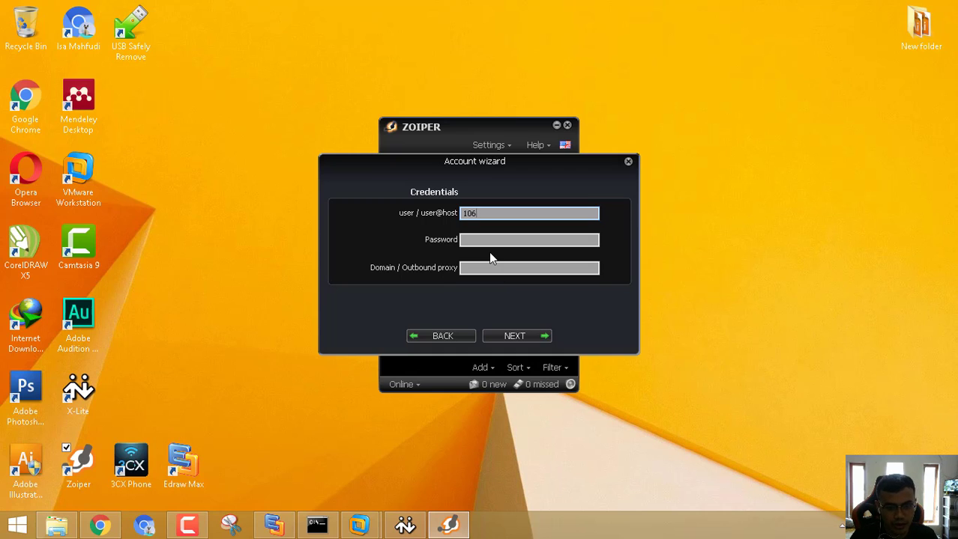
pyautogui.press('Tab')
pyautogui.write('1234')
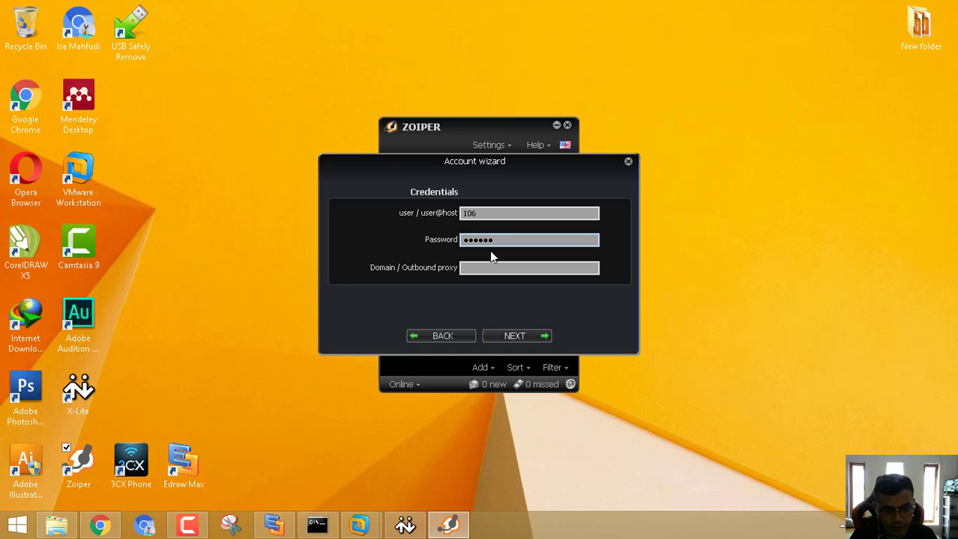
pyautogui.press('Tab')
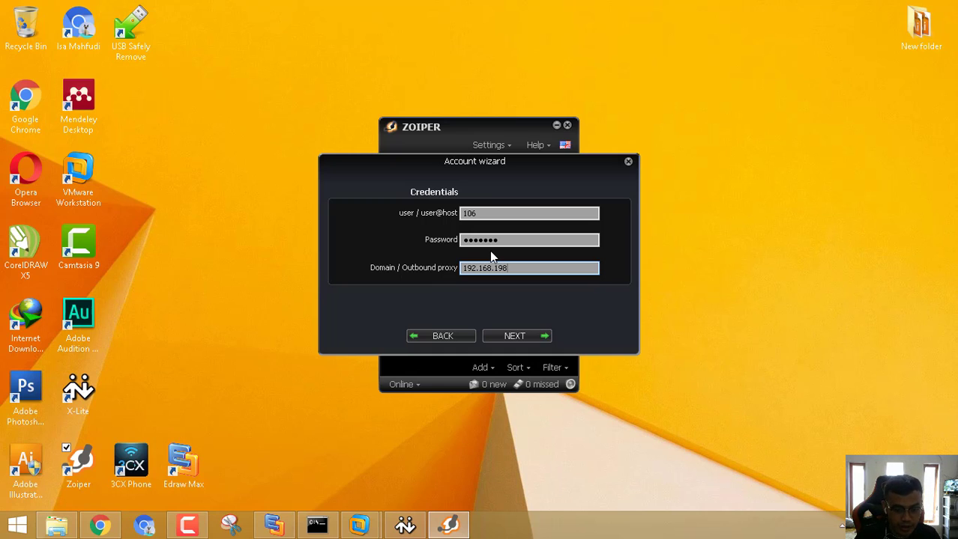
pyautogui.write('8')
pyautogui.click(535, 336)
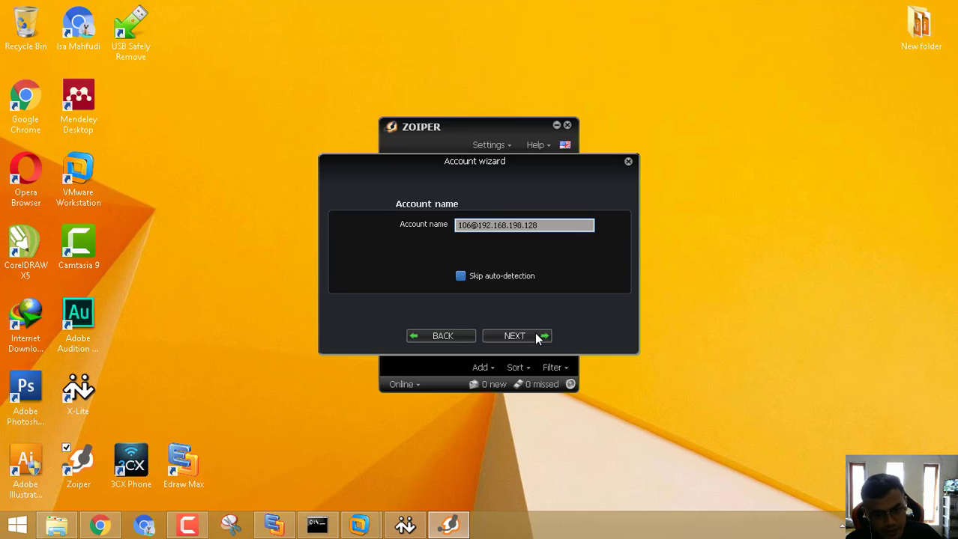
pyautogui.click(535, 337)
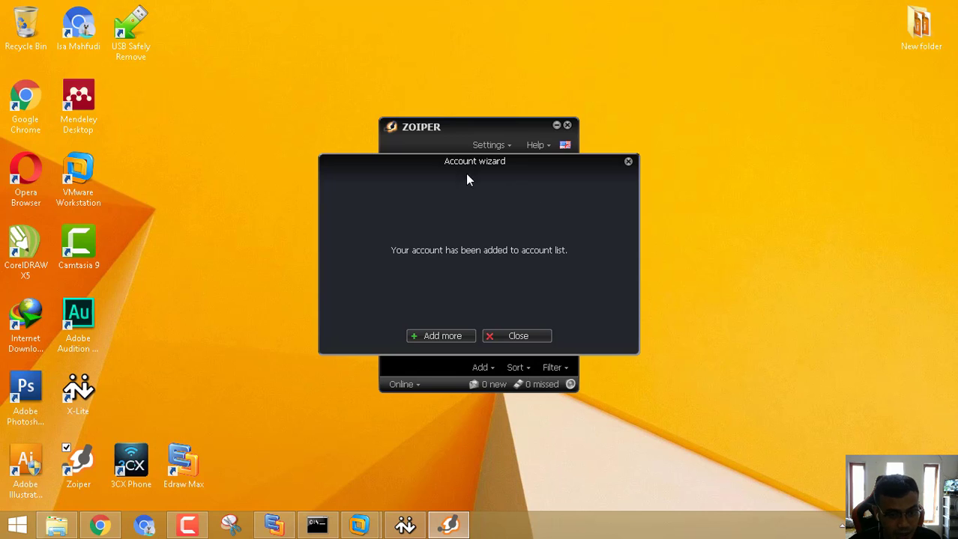
pyautogui.moveTo(503, 164); pyautogui.dragTo(743, 65)
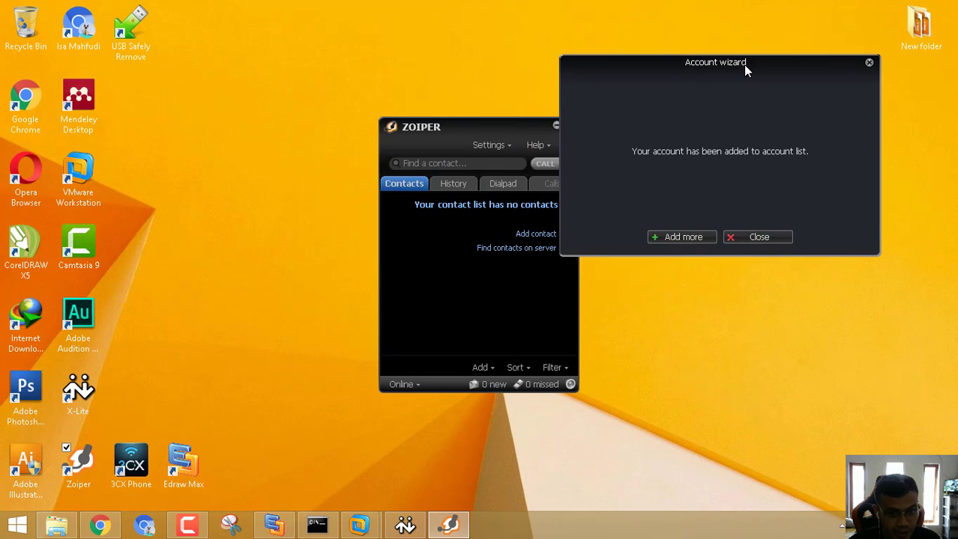
pyautogui.click(761, 238)
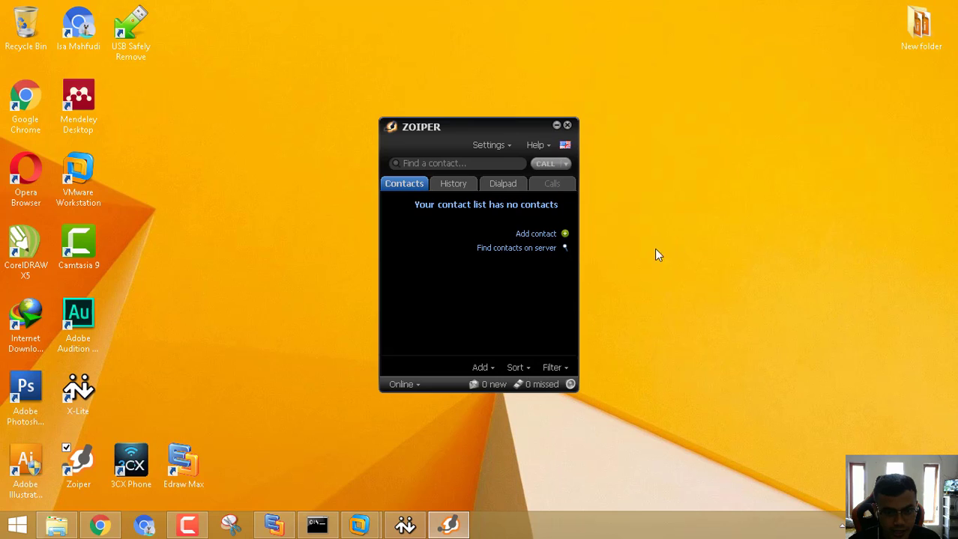
pyautogui.click(509, 185)
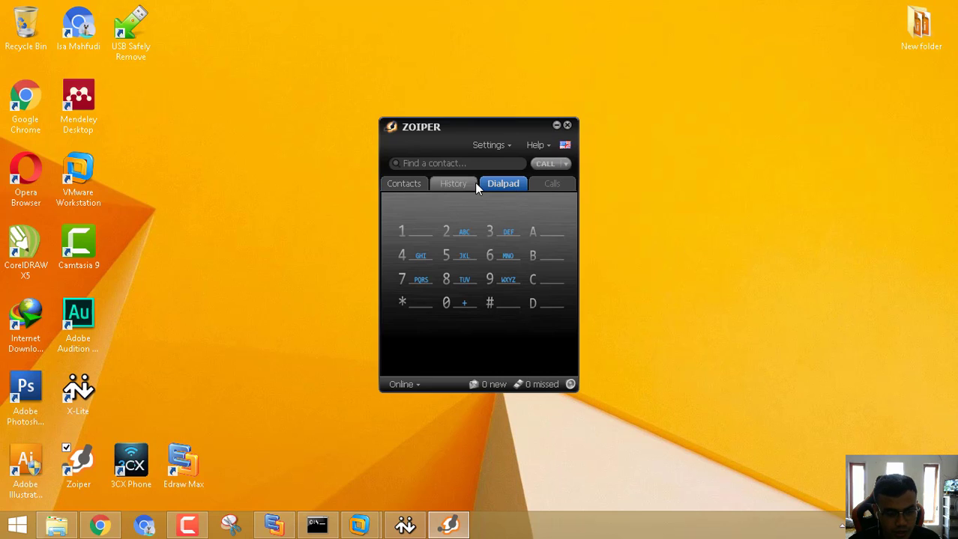
pyautogui.click(405, 526)
pyautogui.moveTo(484, 142); pyautogui.dragTo(307, 80)
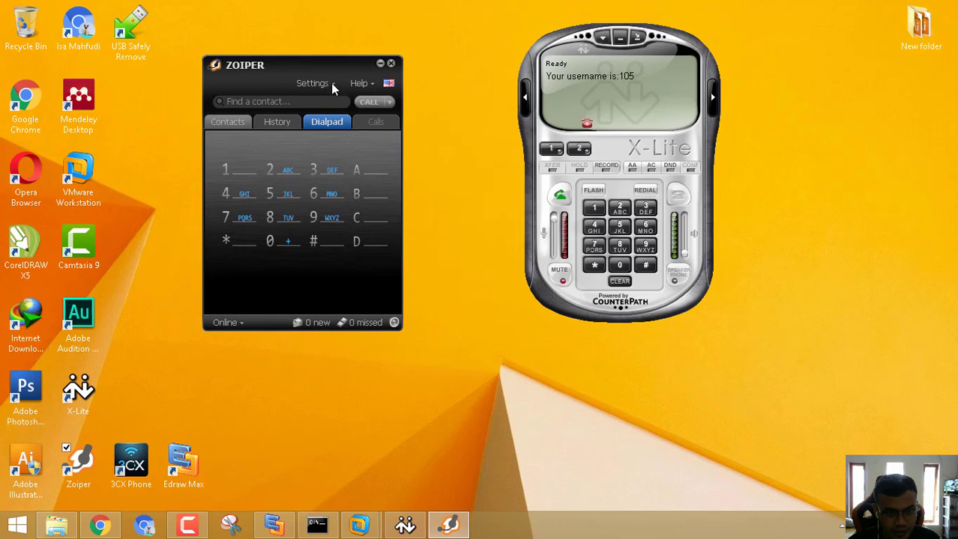
# Call extension 105 from Zoiper, let it ring on X-Lite, then hang up.
pyautogui.click(237, 171)
pyautogui.click(285, 242)
pyautogui.click(275, 194)
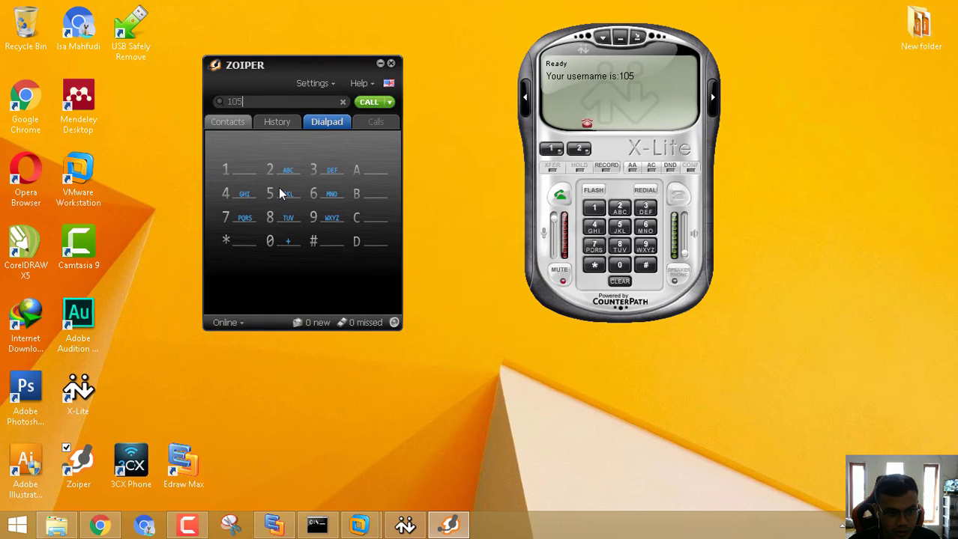
pyautogui.click(368, 102)
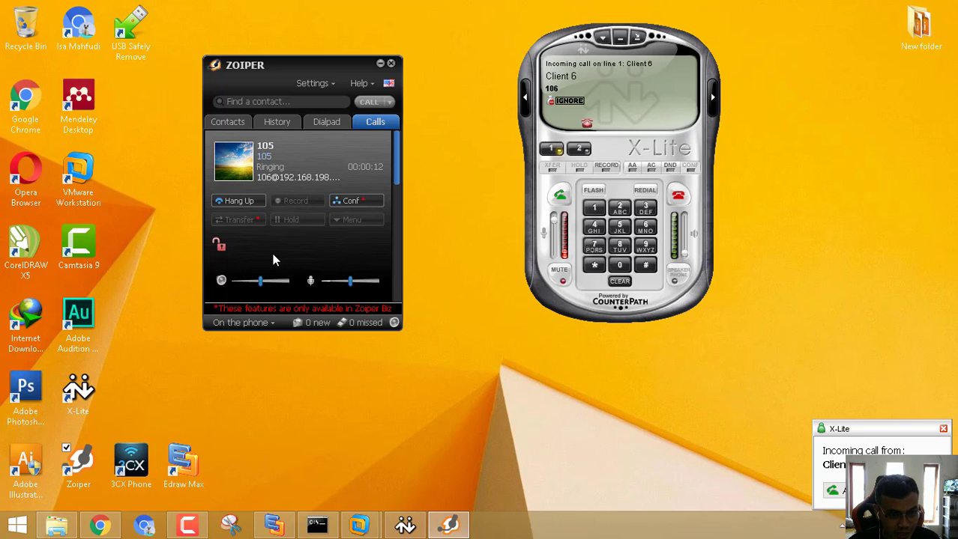
pyautogui.click(239, 200)
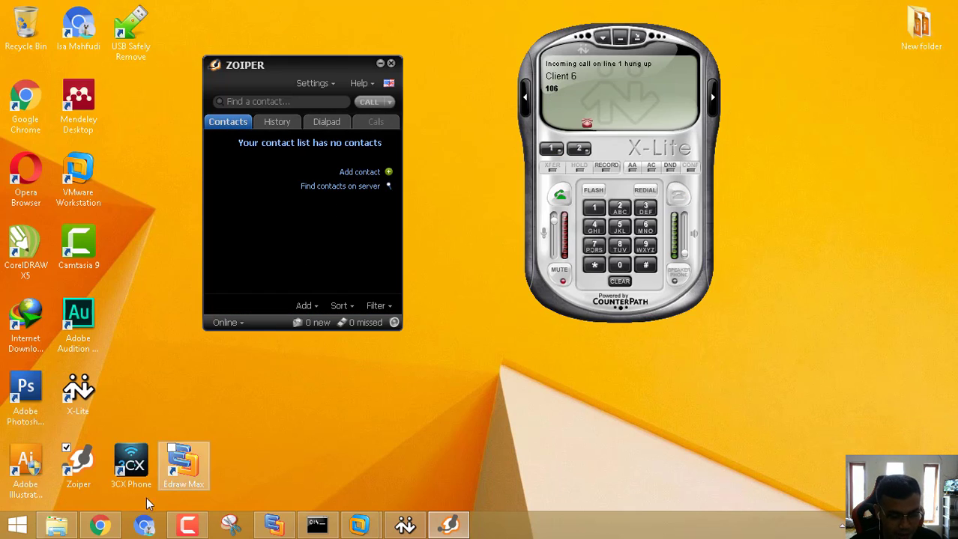
# Start a new Generic SIP Device with extension 107, display name Client 7, SIP alias 107.
pyautogui.moveTo(99, 527)
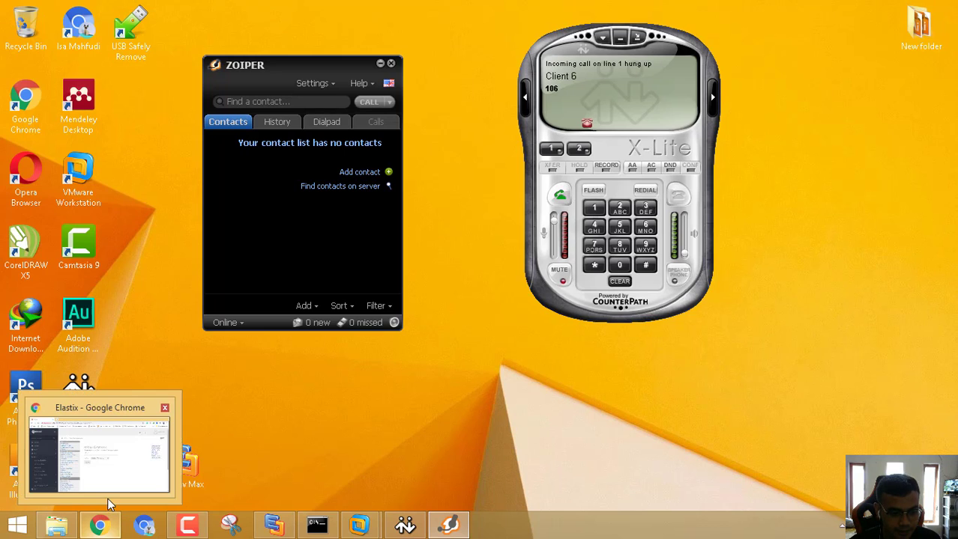
pyautogui.click(109, 492)
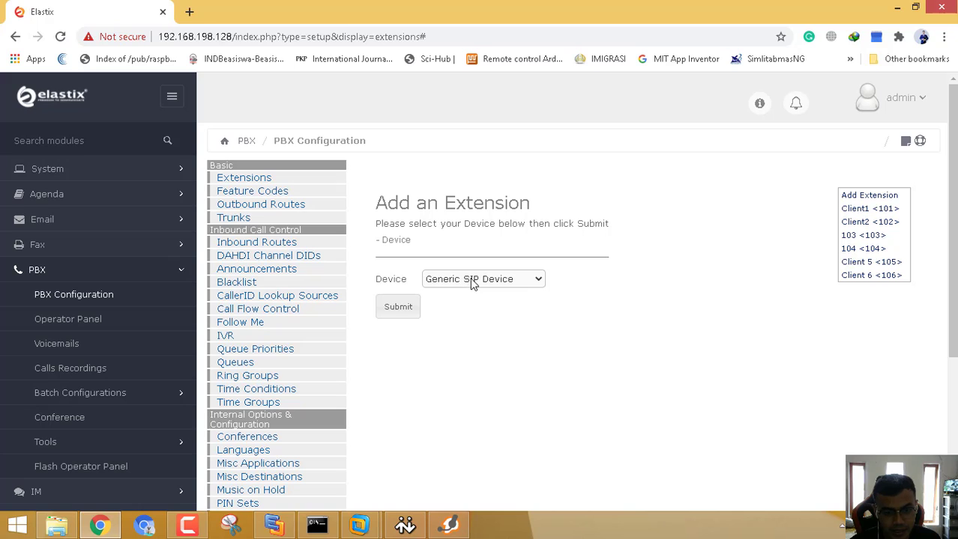
pyautogui.click(405, 315)
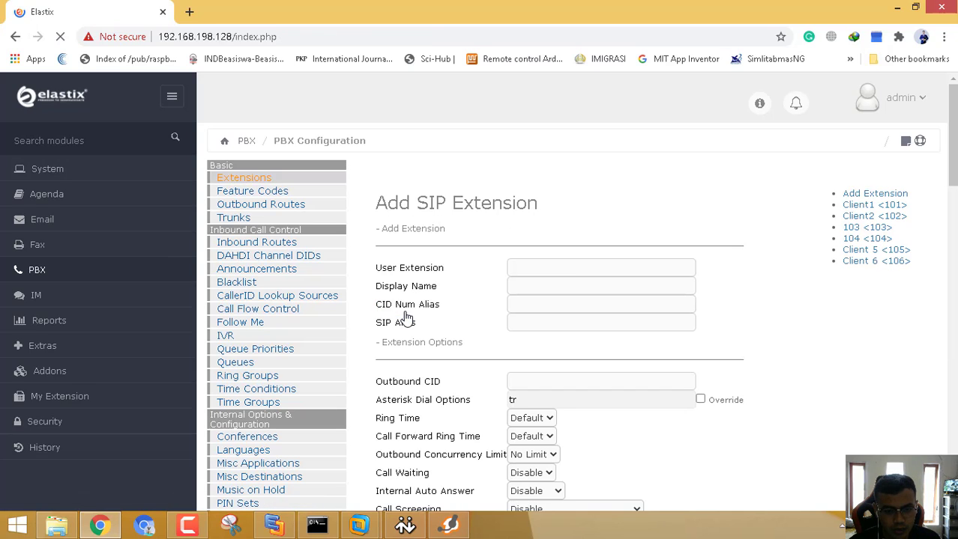
pyautogui.click(537, 279)
pyautogui.click(539, 269)
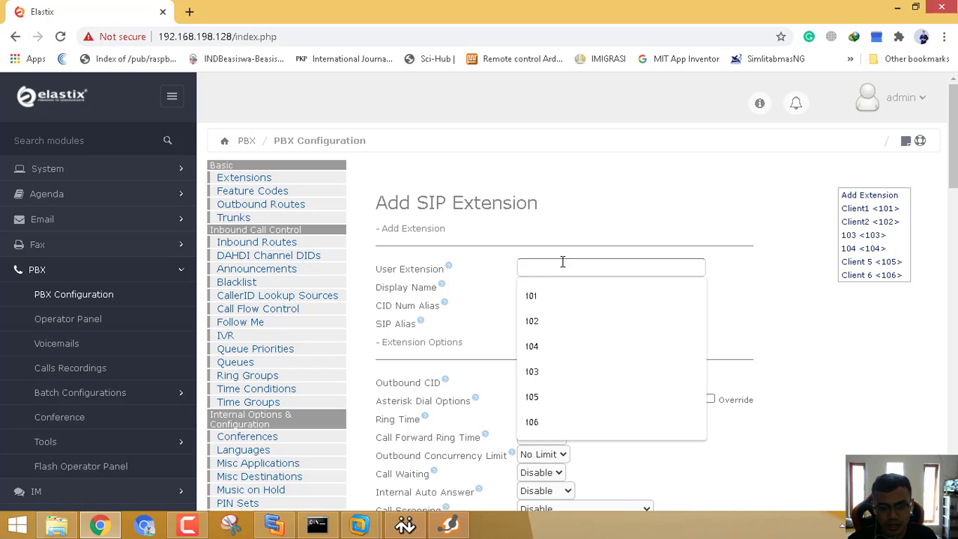
pyautogui.write('107')
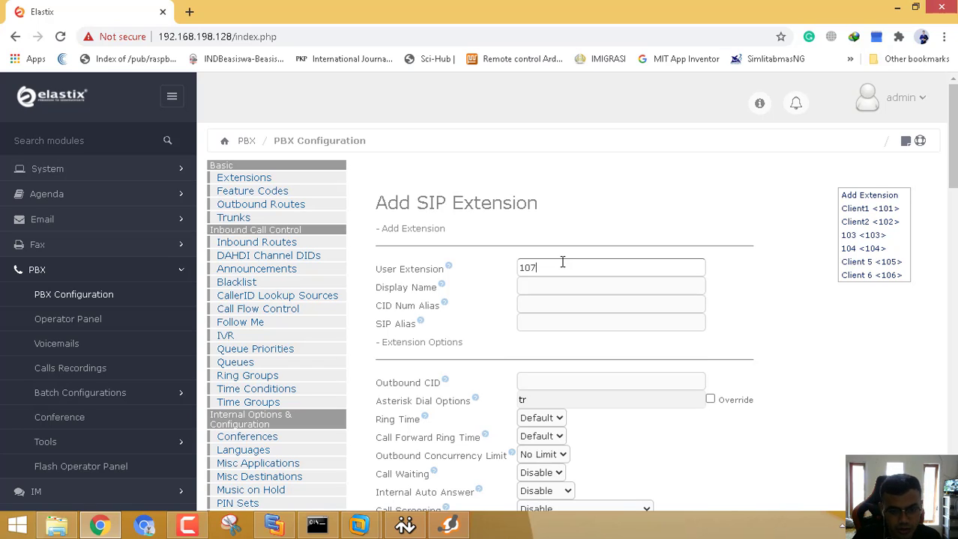
pyautogui.press('Tab')
pyautogui.write('Client 7')
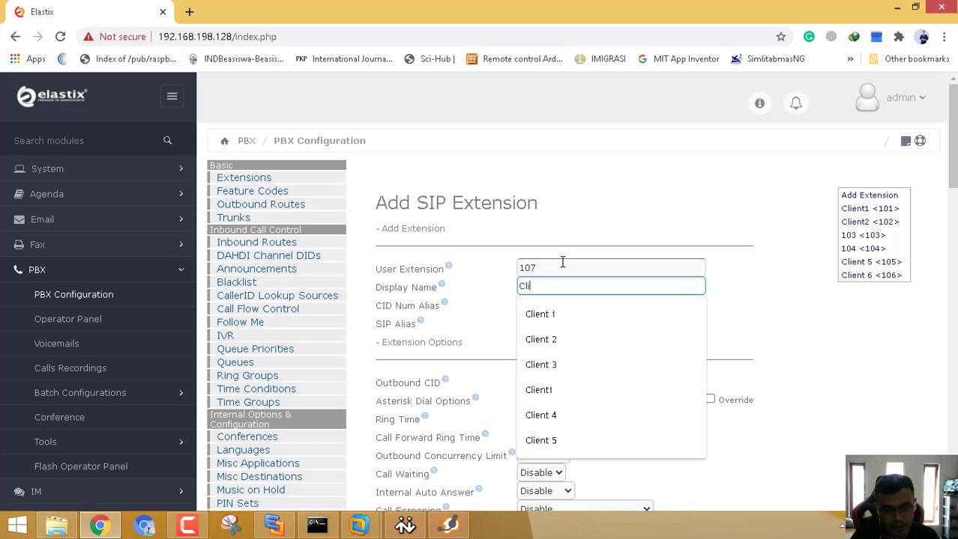
pyautogui.press('Tab')
pyautogui.press('Tab')
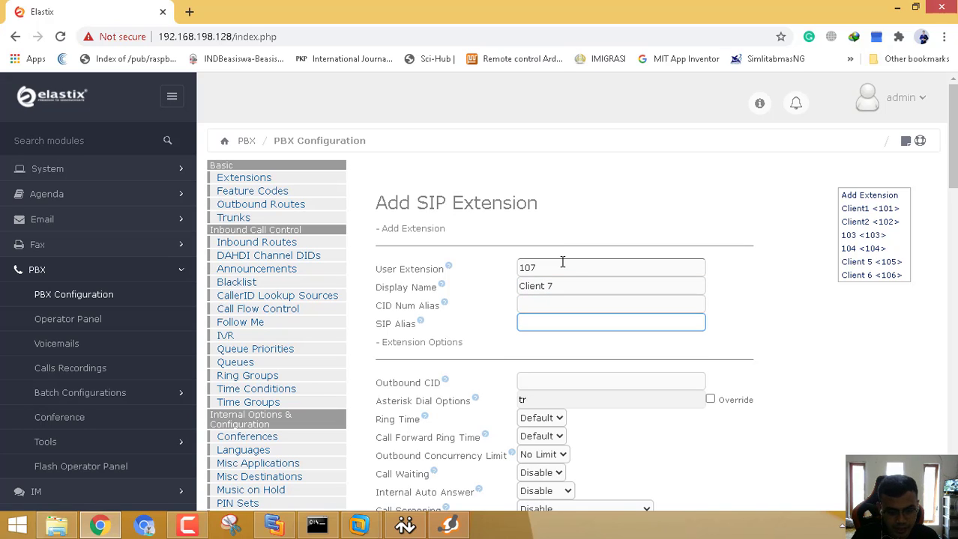
pyautogui.write('10')
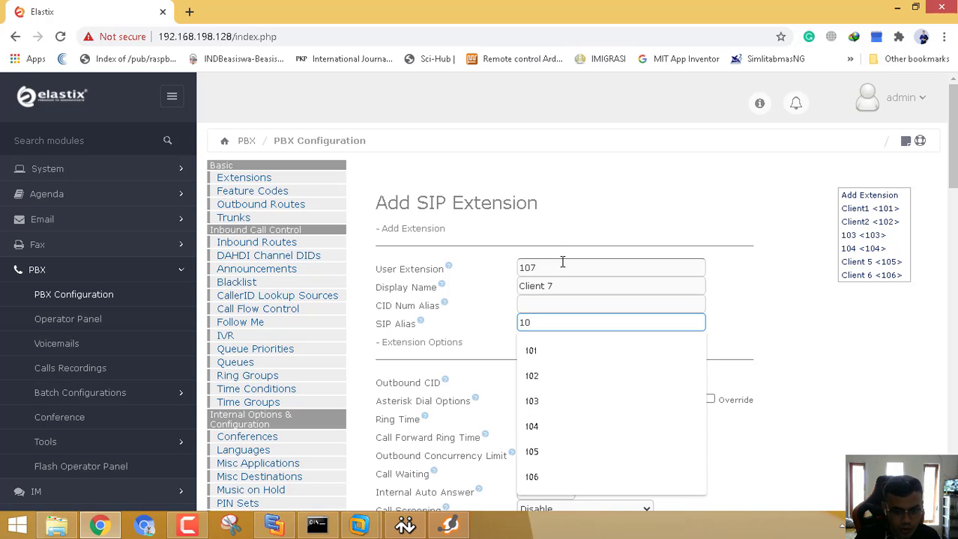
pyautogui.write('7')
# Replace the generated secret with a new password, submit extension 107, and apply the configuration.
pyautogui.scroll(-7, 562, 261)
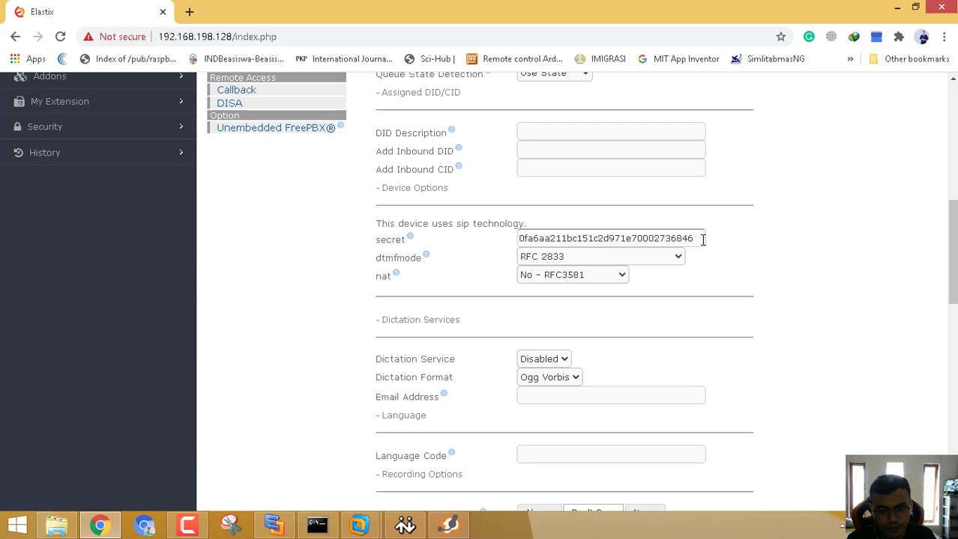
pyautogui.moveTo(702, 239); pyautogui.dragTo(471, 238)
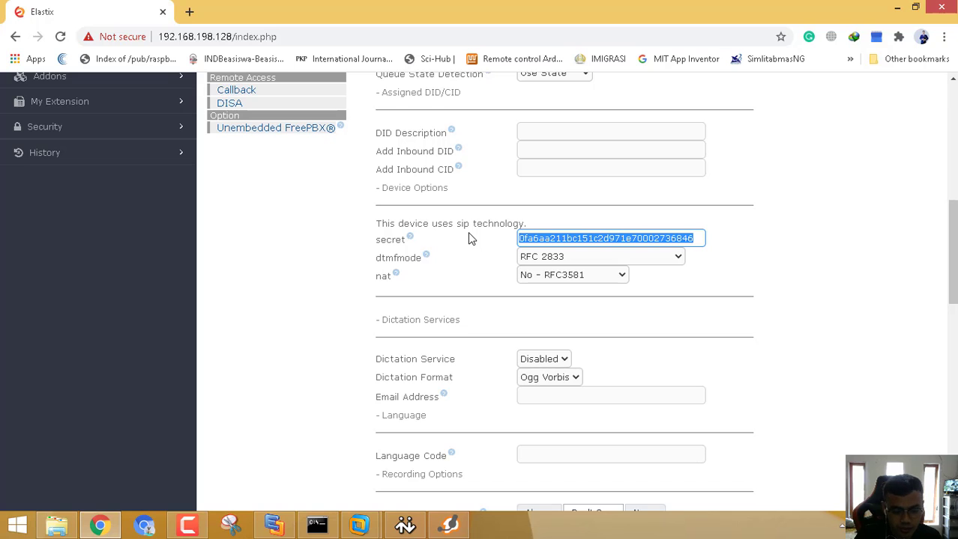
pyautogui.write('test107')
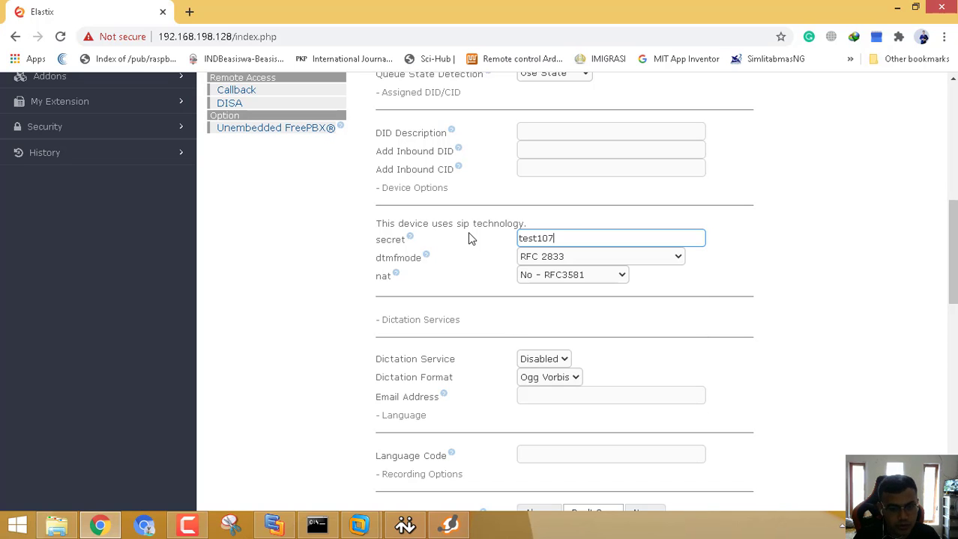
pyautogui.click(897, 162)
pyautogui.scroll(-3, 712, 266)
pyautogui.scroll(-10, 712, 266)
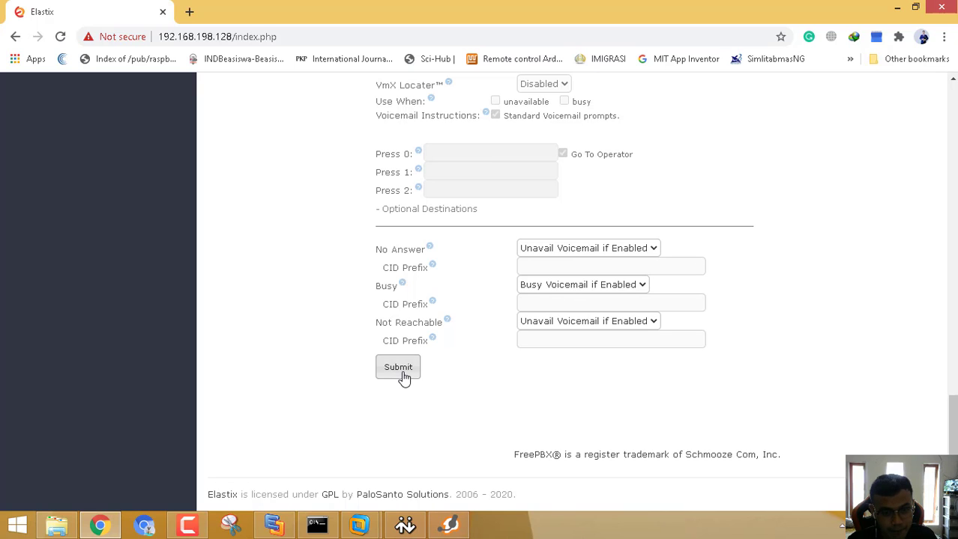
pyautogui.click(402, 378)
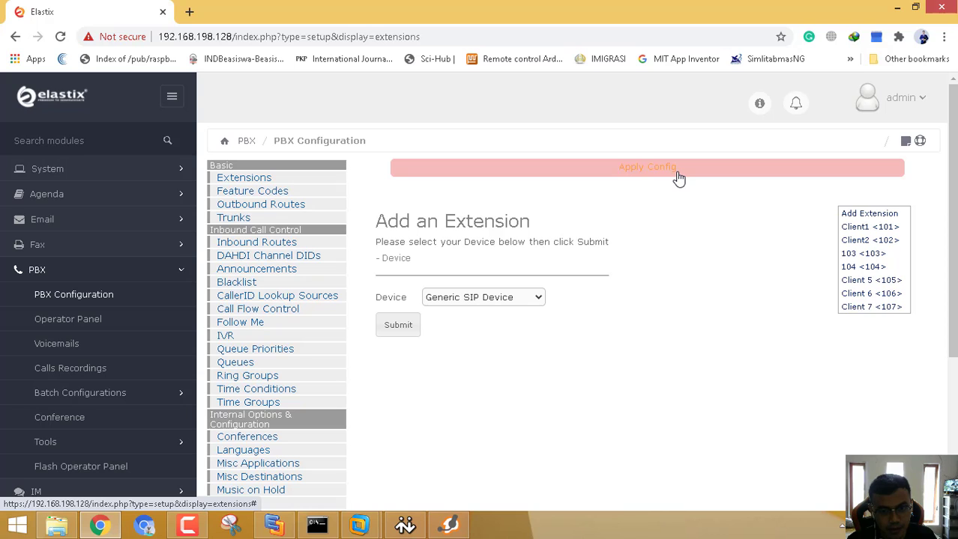
pyautogui.click(678, 178)
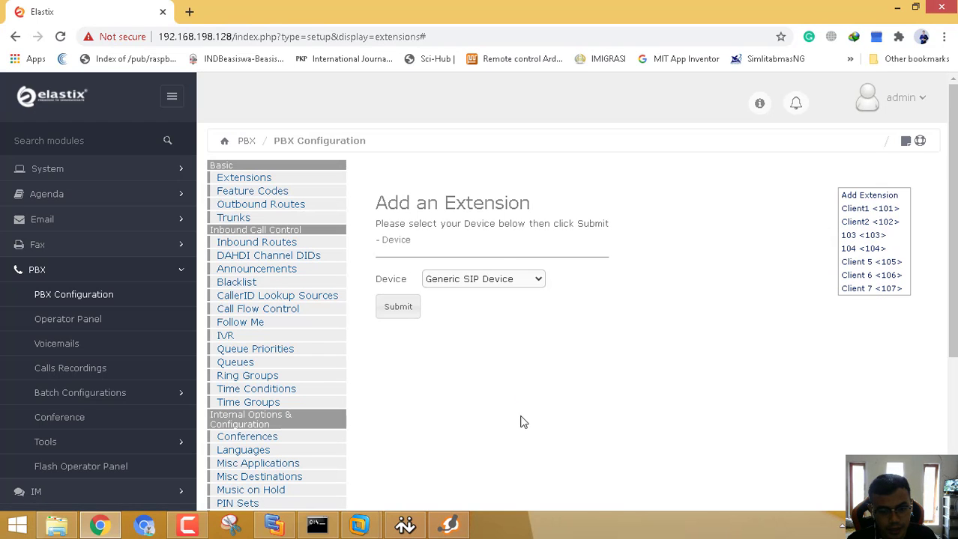
pyautogui.click(100, 525)
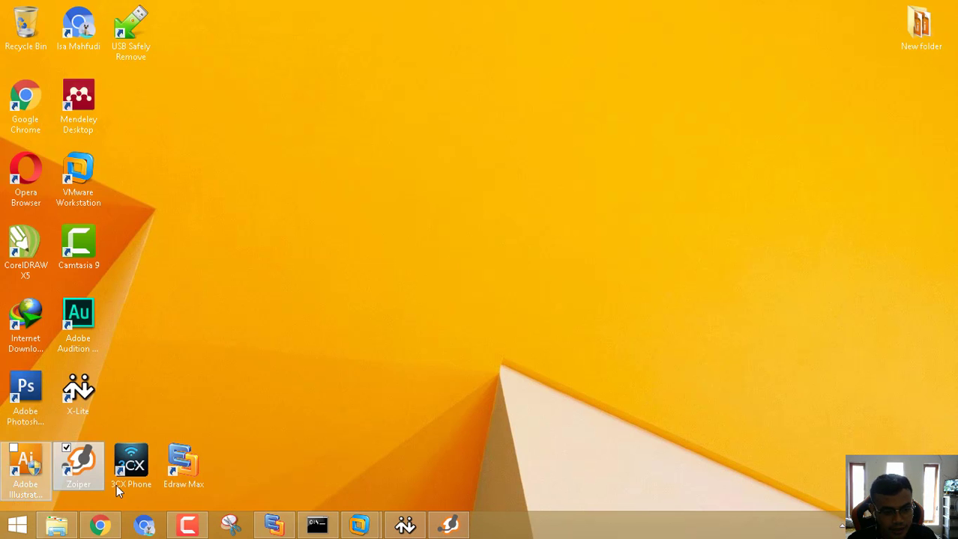
# Launch 3CXPhone and switch its status to Auto-Ans.
pyautogui.click(131, 463)
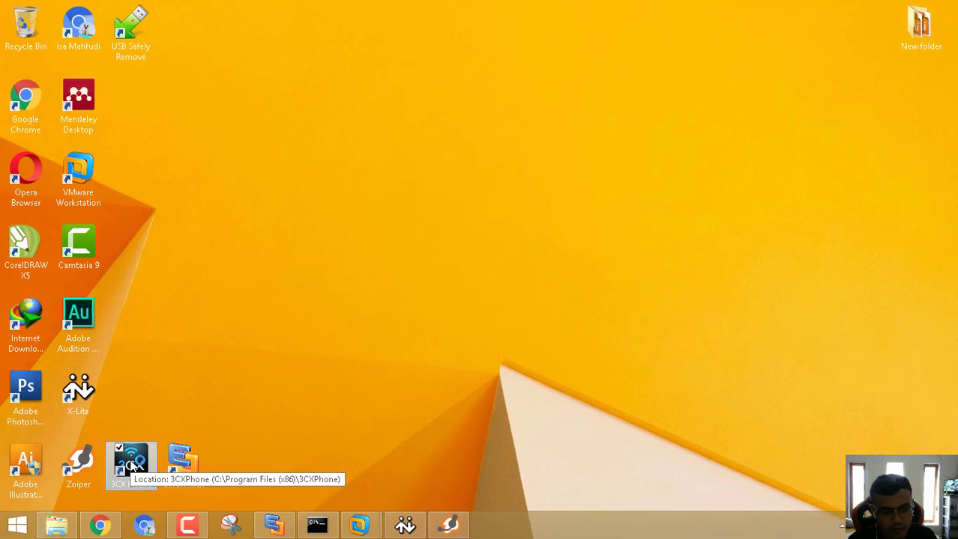
pyautogui.doubleClick(131, 463)
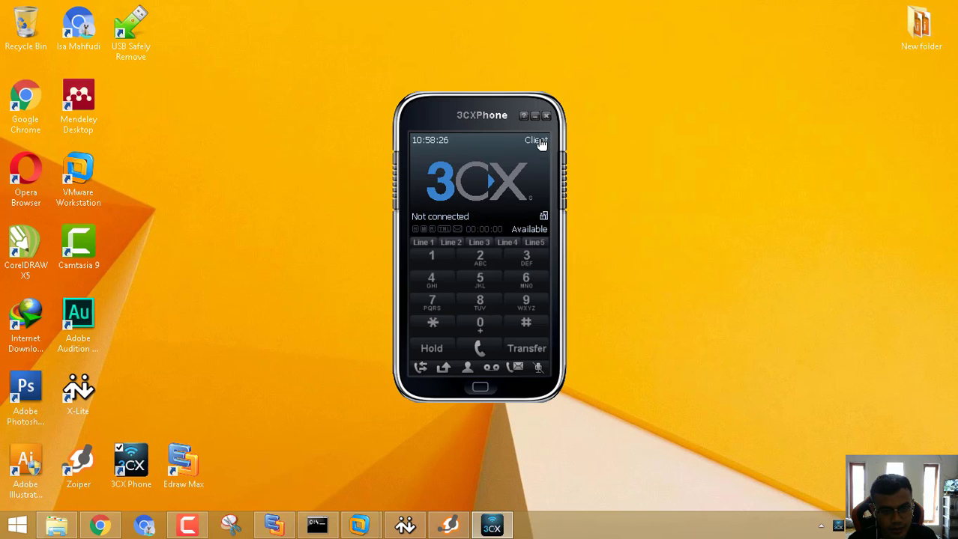
pyautogui.click(534, 234)
pyautogui.click(533, 234)
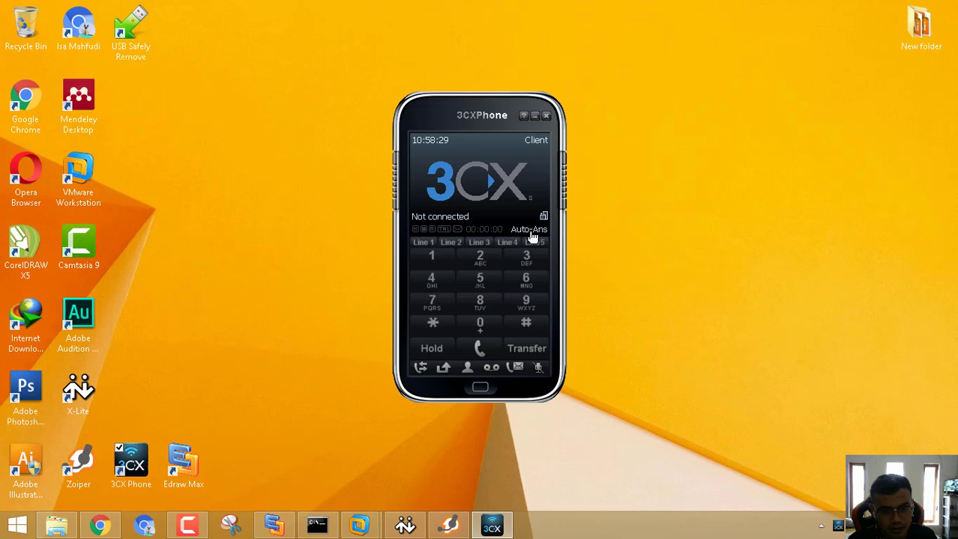
# Remove the old Client account from 3CXPhone's Accounts list.
pyautogui.click(534, 141)
pyautogui.click(651, 125)
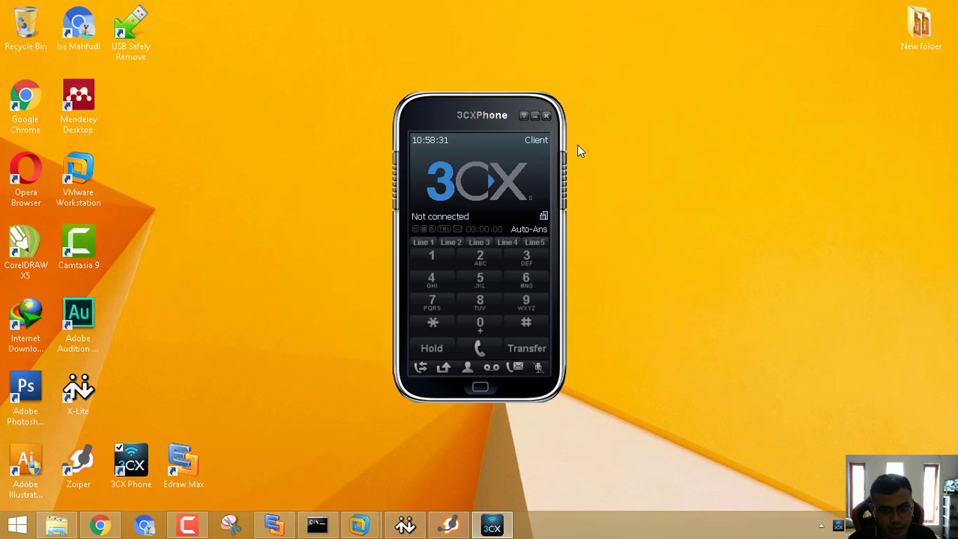
pyautogui.click(536, 143)
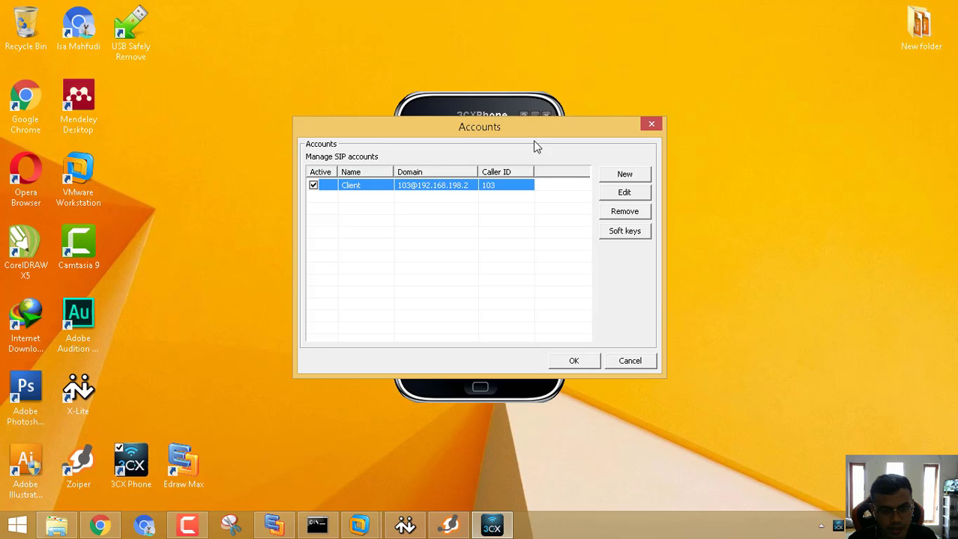
pyautogui.click(619, 213)
pyautogui.click(514, 286)
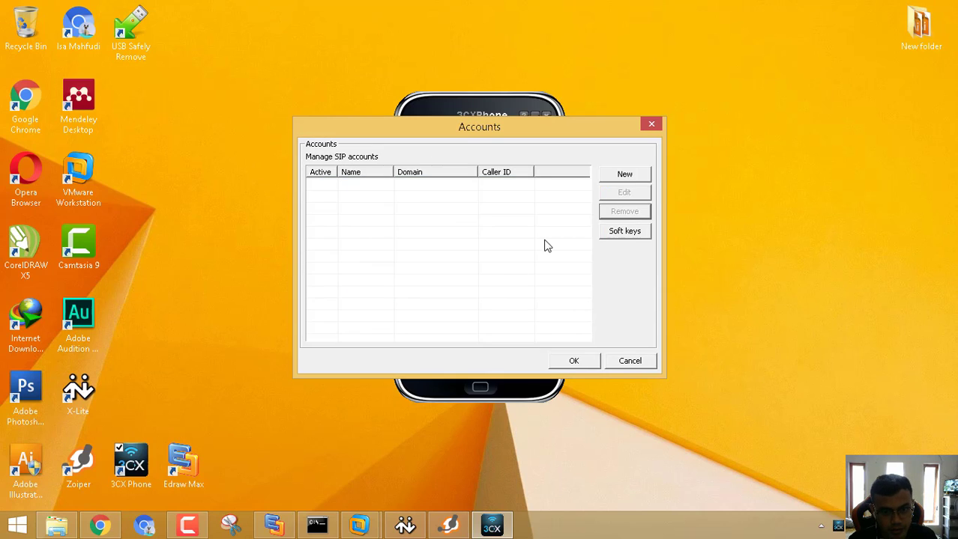
# Create a new 3CXPhone account named Client 7 with caller ID, extension 107 and its password.
pyautogui.click(633, 177)
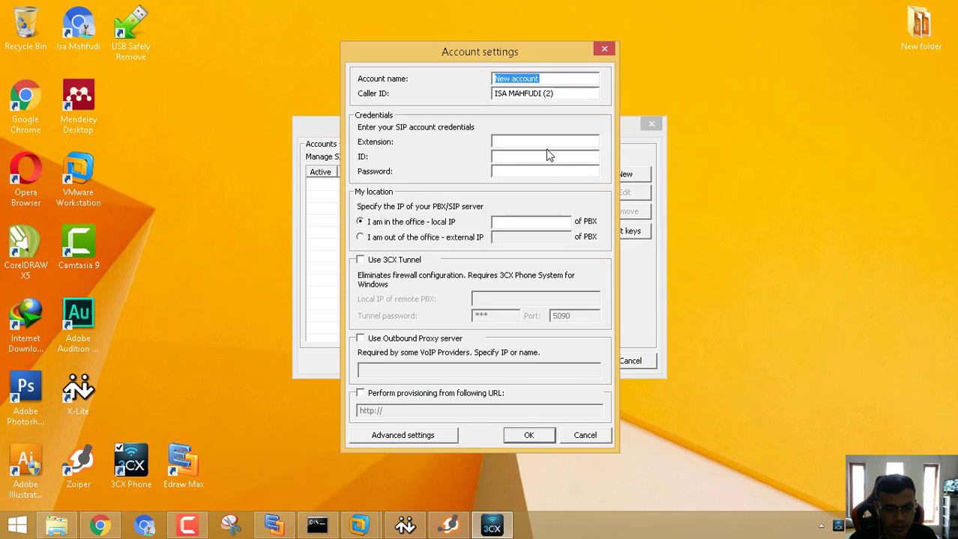
pyautogui.write('C')
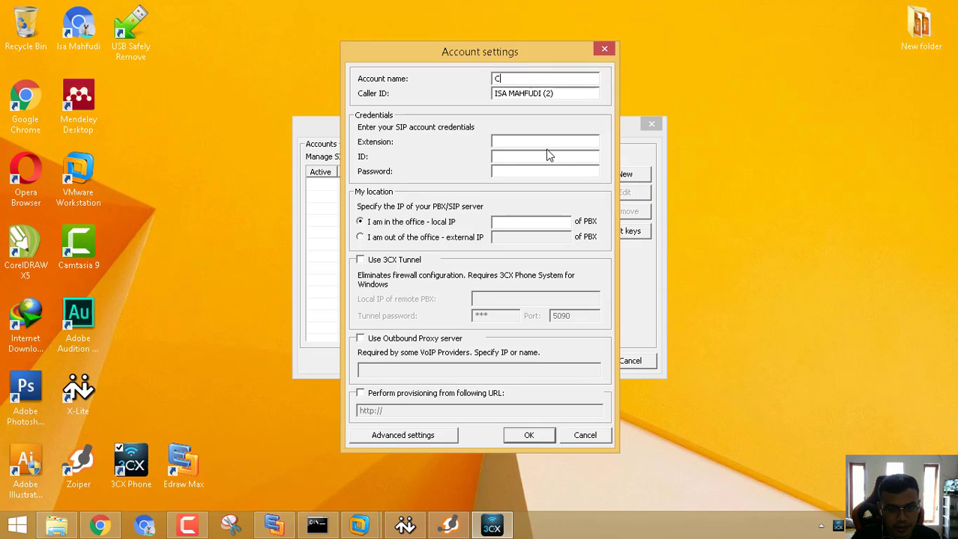
pyautogui.write('lient 7')
pyautogui.press('Tab')
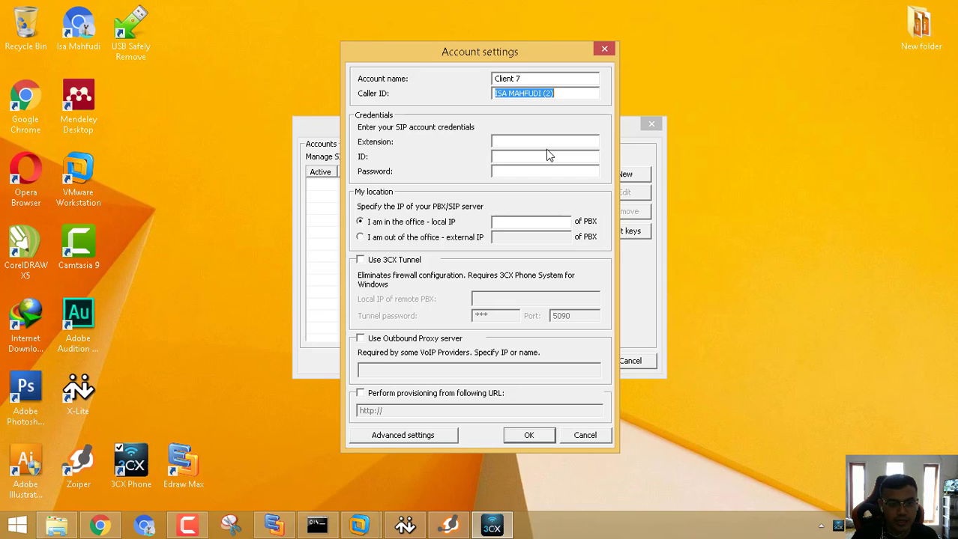
pyautogui.write('107')
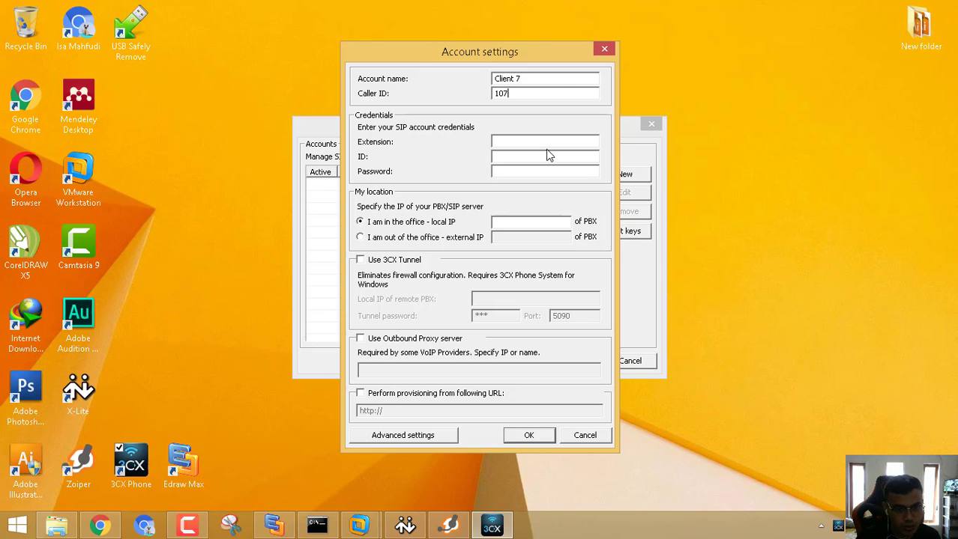
pyautogui.click(570, 137)
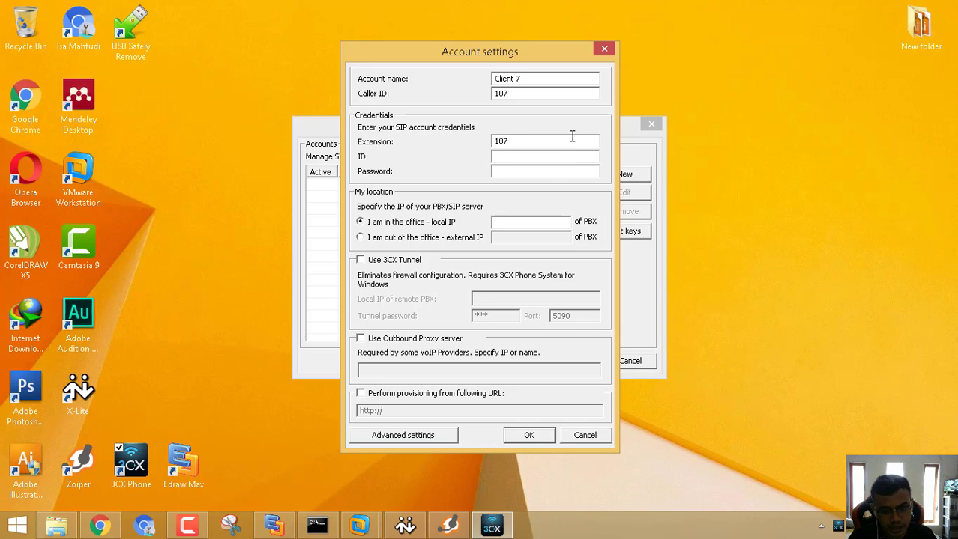
pyautogui.press('Tab')
pyautogui.write('1')
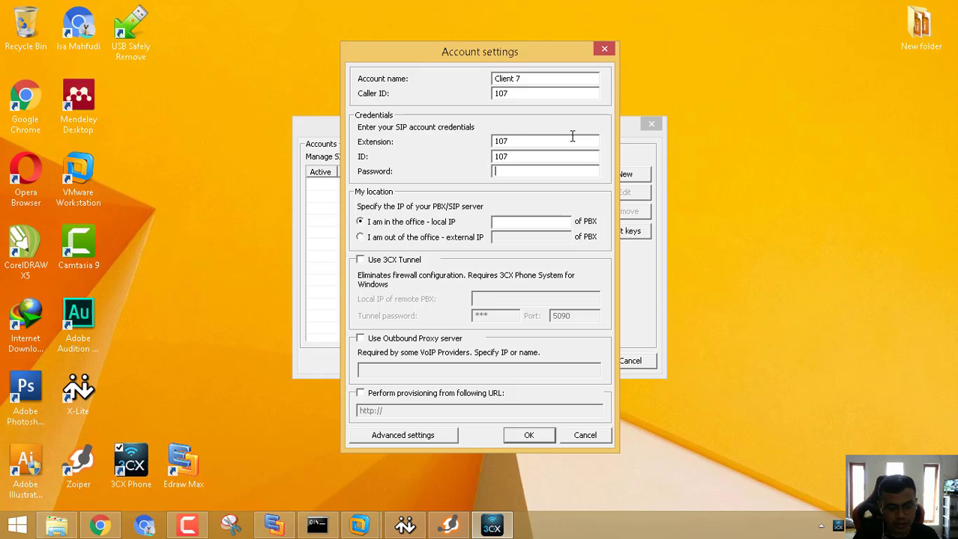
pyautogui.write('1234567')
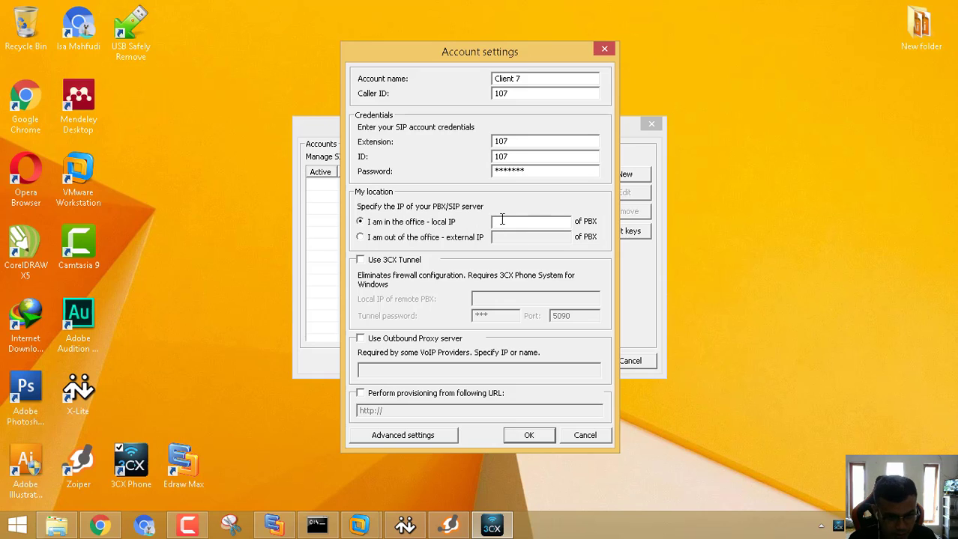
# Point the Client 7 account to the local PBX at 192.168.198.128 and save it.
pyautogui.click(436, 226)
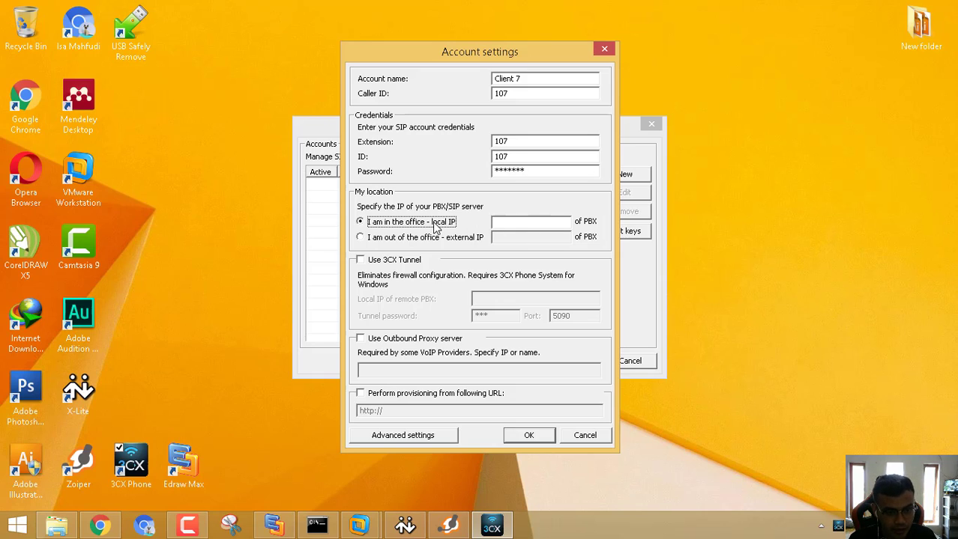
pyautogui.click(531, 227)
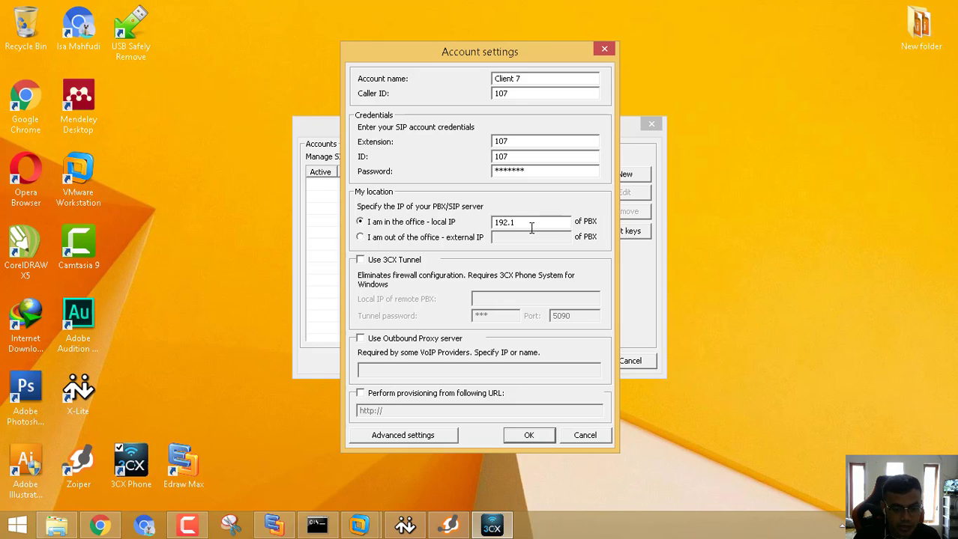
pyautogui.write('192.168')
pyautogui.write('0')
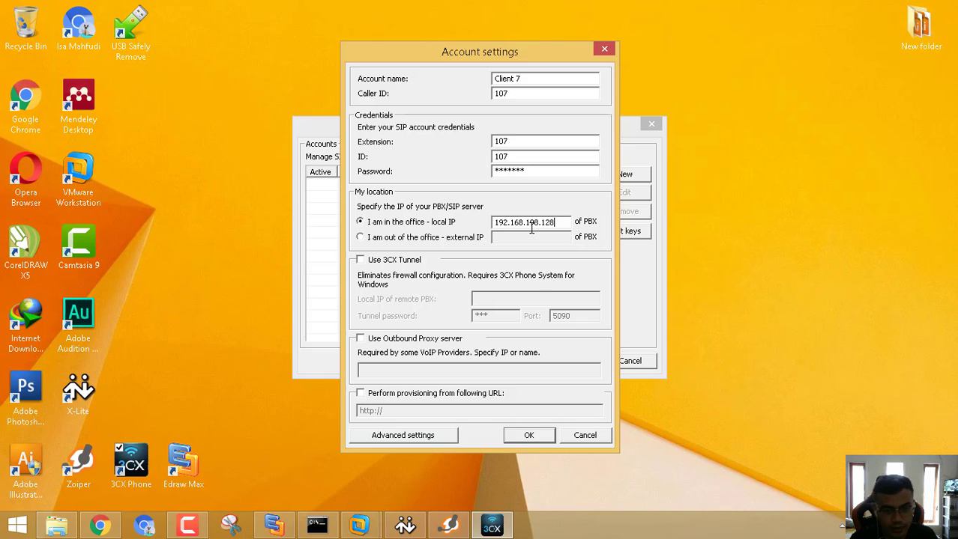
pyautogui.click(528, 435)
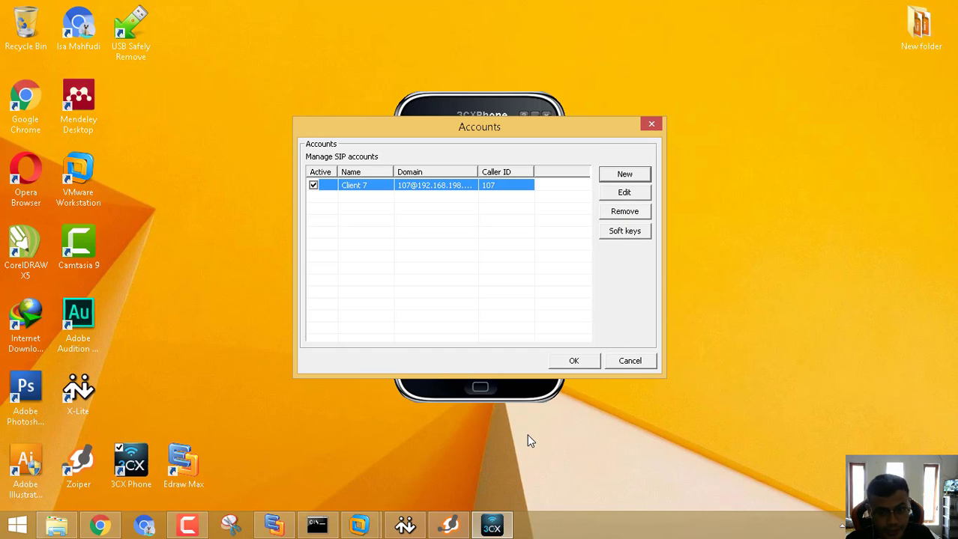
pyautogui.click(587, 367)
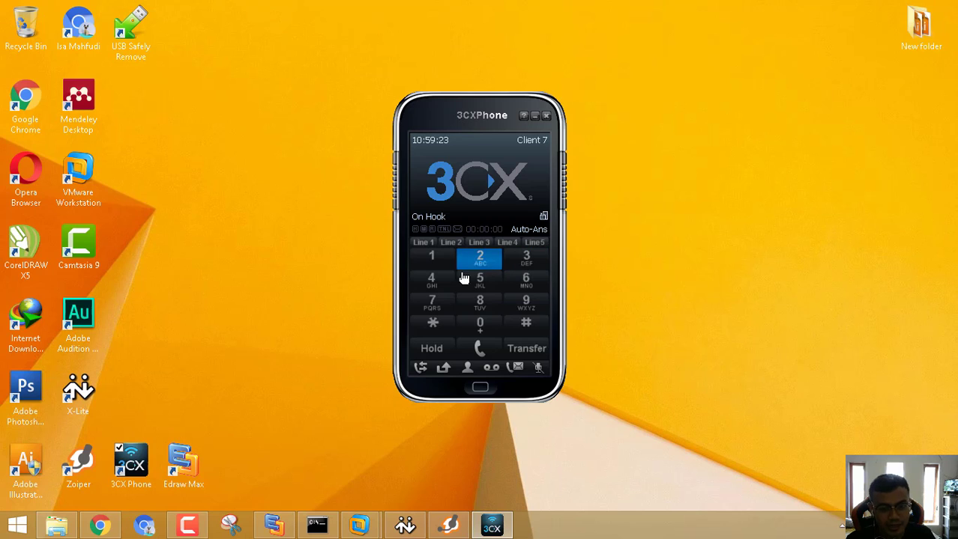
# Bring up Zoiper, move 3CXPhone to the right, and check the missed calls list.
pyautogui.moveTo(501, 515)
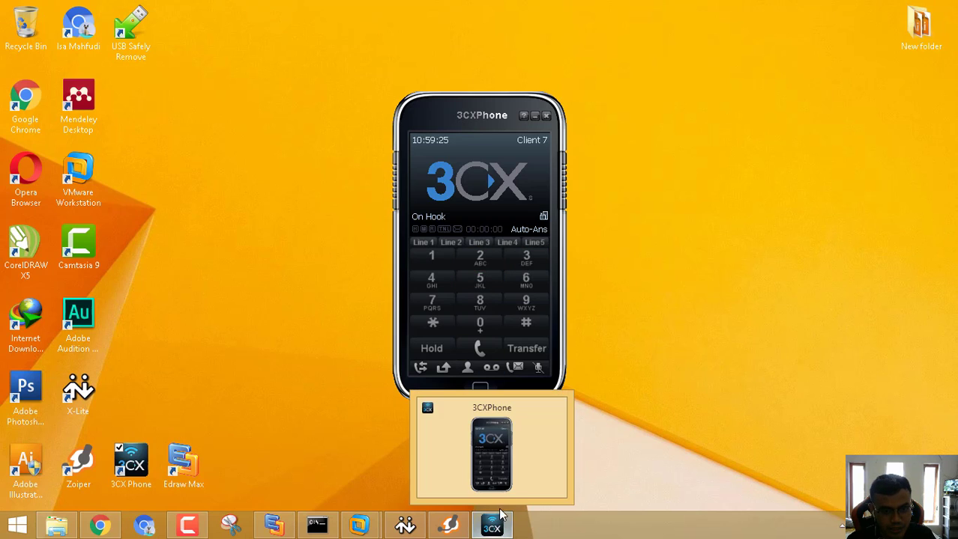
pyautogui.click(457, 526)
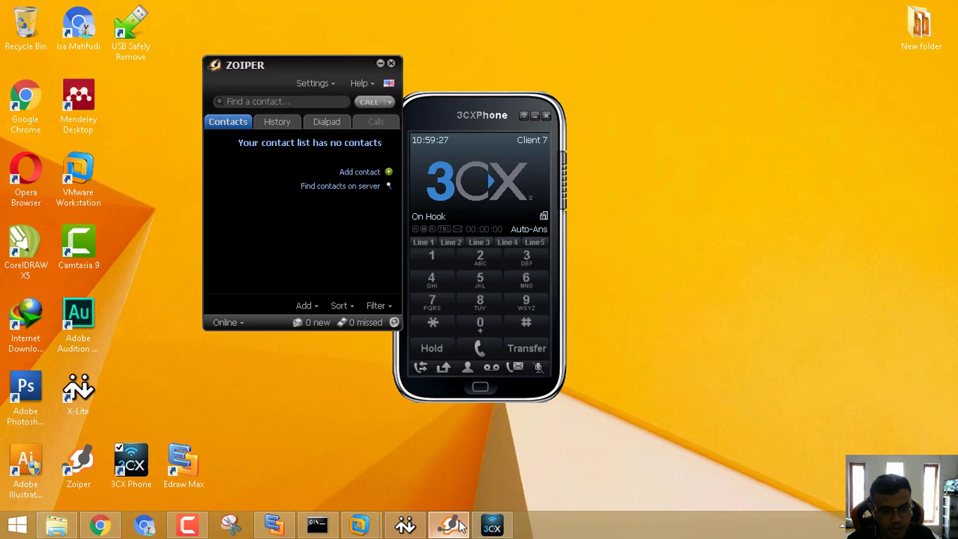
pyautogui.moveTo(455, 122); pyautogui.dragTo(647, 75)
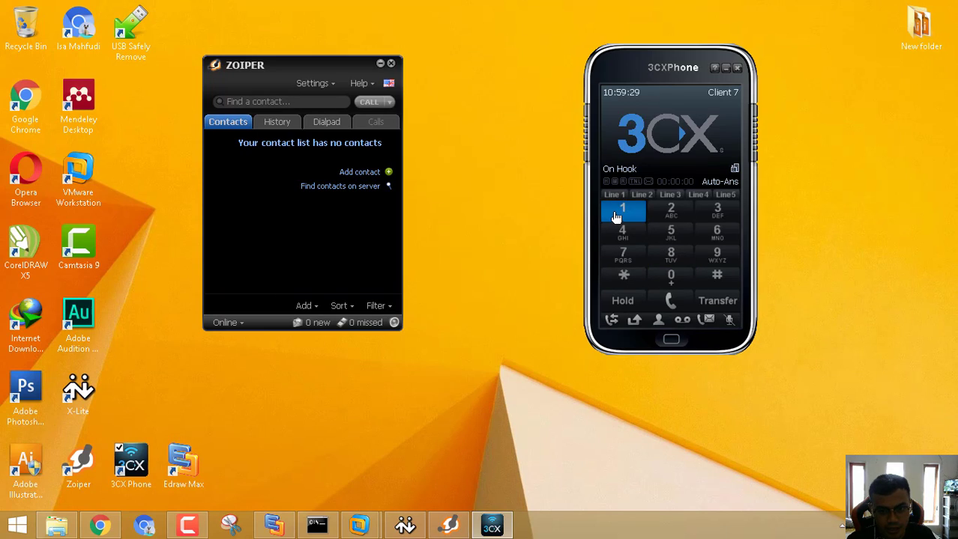
pyautogui.click(622, 212)
pyautogui.click(670, 277)
pyautogui.click(717, 211)
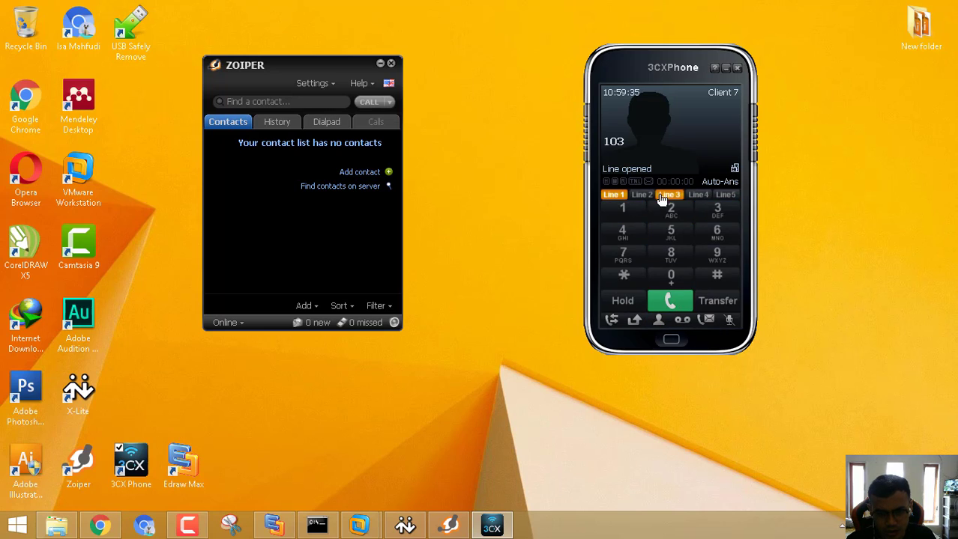
pyautogui.click(634, 322)
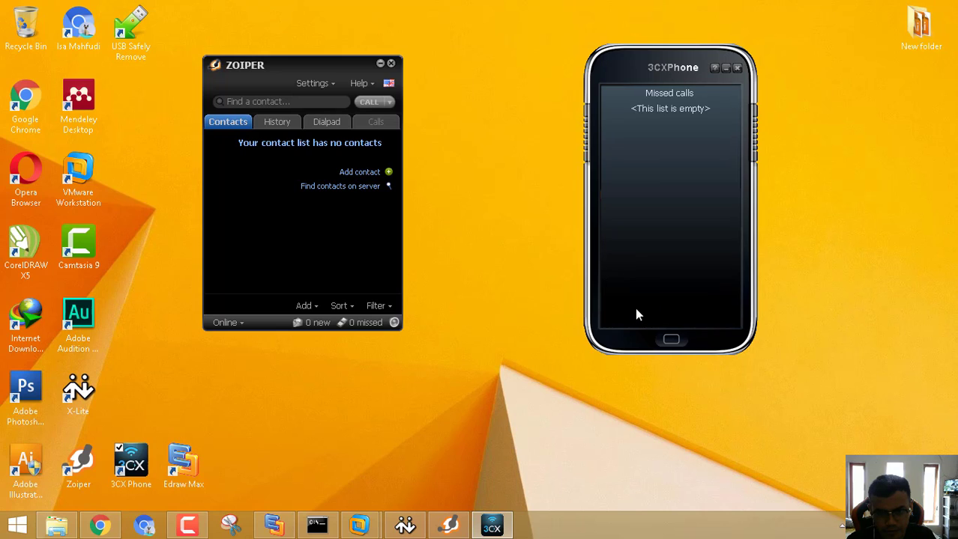
pyautogui.click(670, 340)
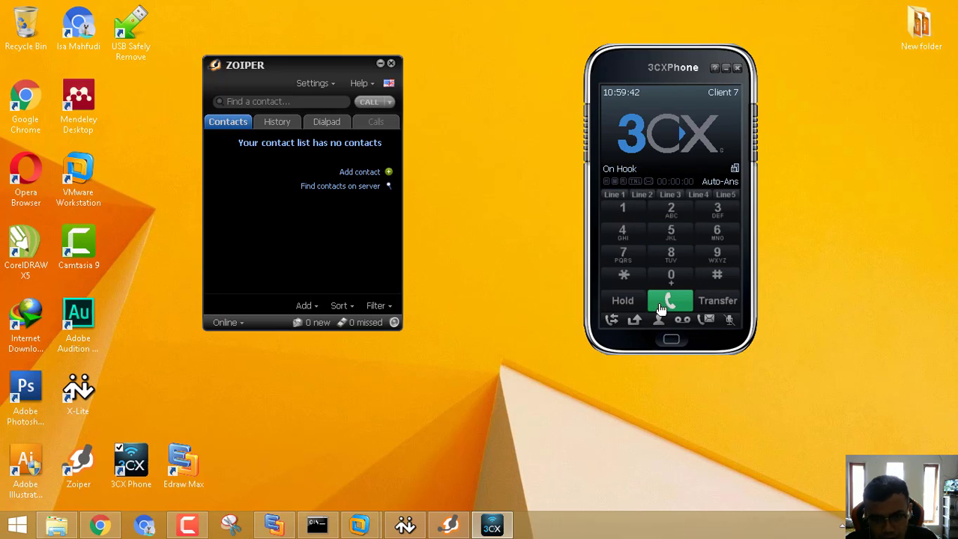
# Dial extension 106 from 3CXPhone and place the call.
pyautogui.click(622, 210)
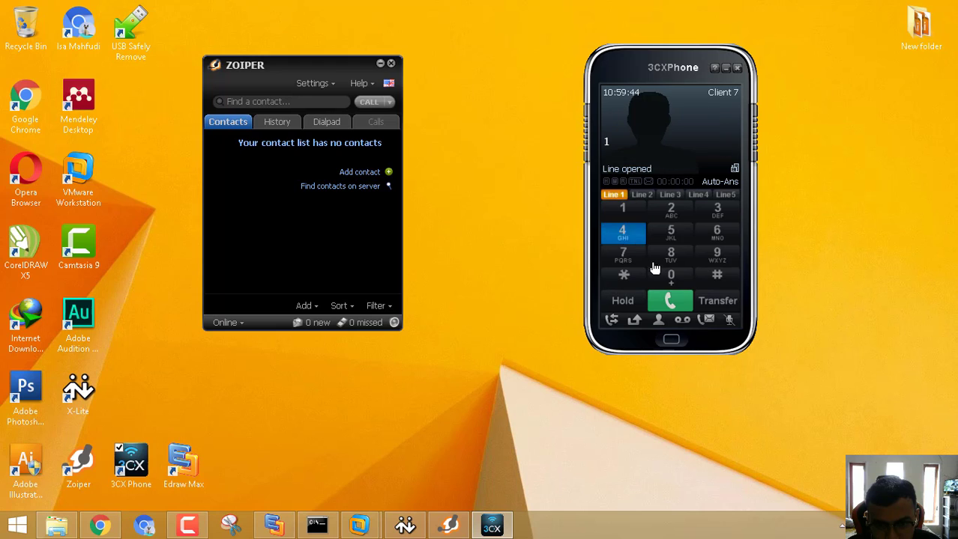
pyautogui.click(669, 279)
pyautogui.click(714, 234)
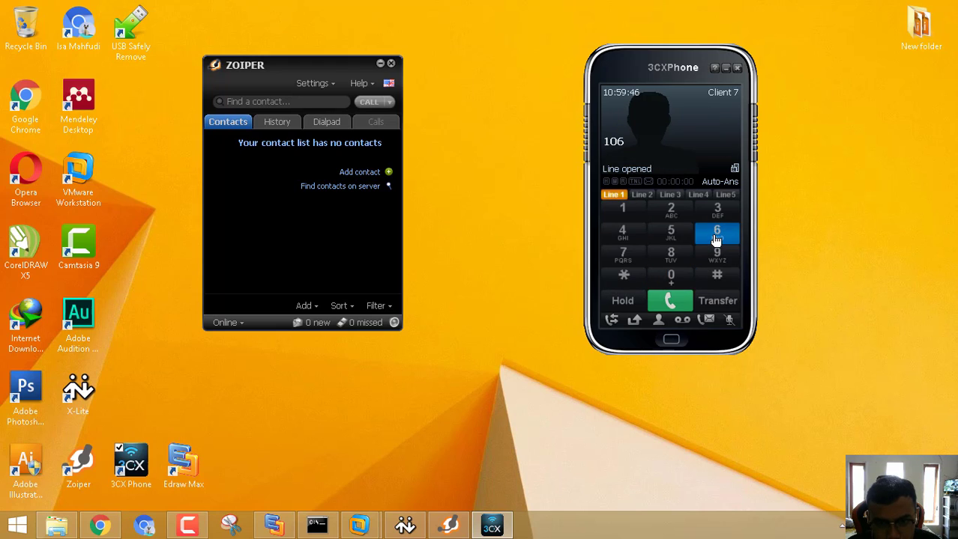
pyautogui.click(671, 303)
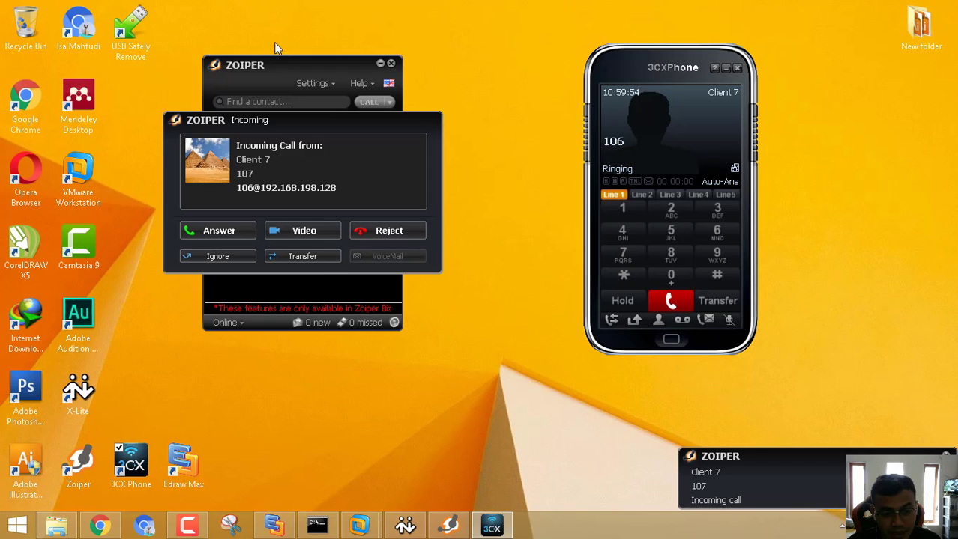
# Answer Client 7's call in Zoiper, then end it from 3CXPhone after 19 seconds.
pyautogui.click(216, 230)
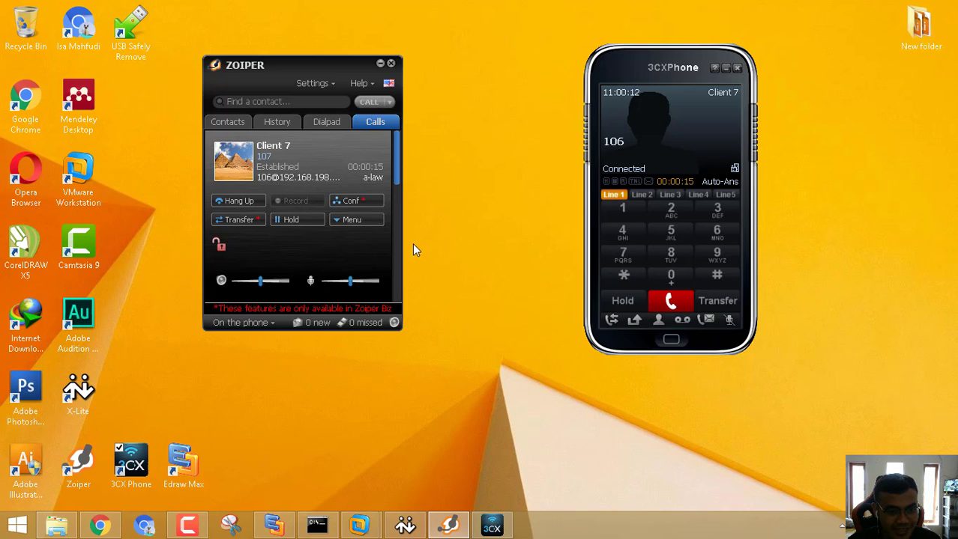
pyautogui.click(669, 302)
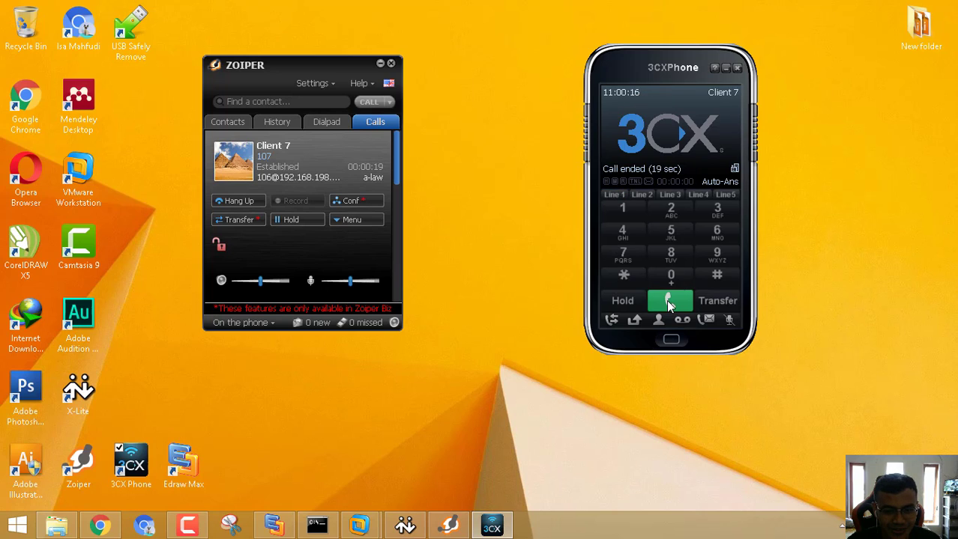